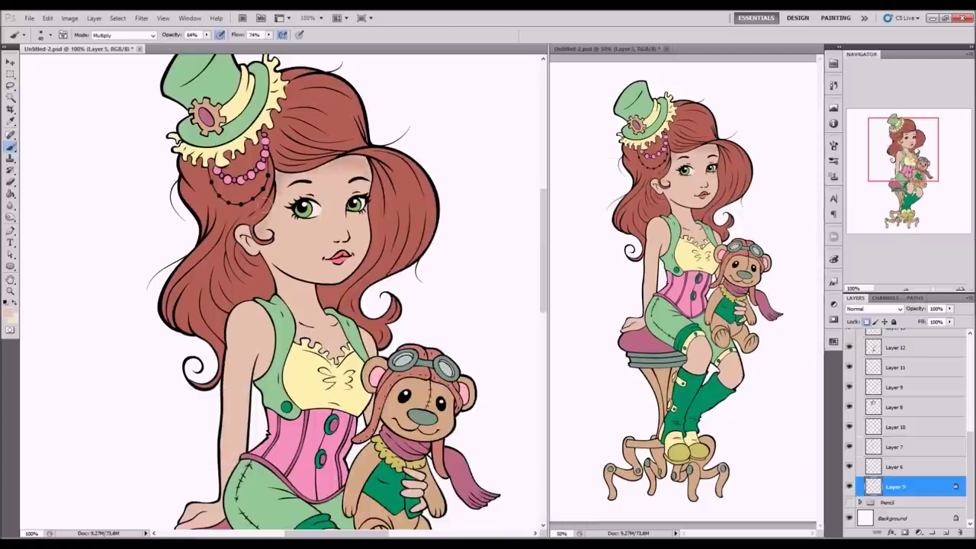
# Step: Set the brush to 100% opacity and flow, and bring the torso and legs into view
pyautogui.scroll(-2, 333, 294)
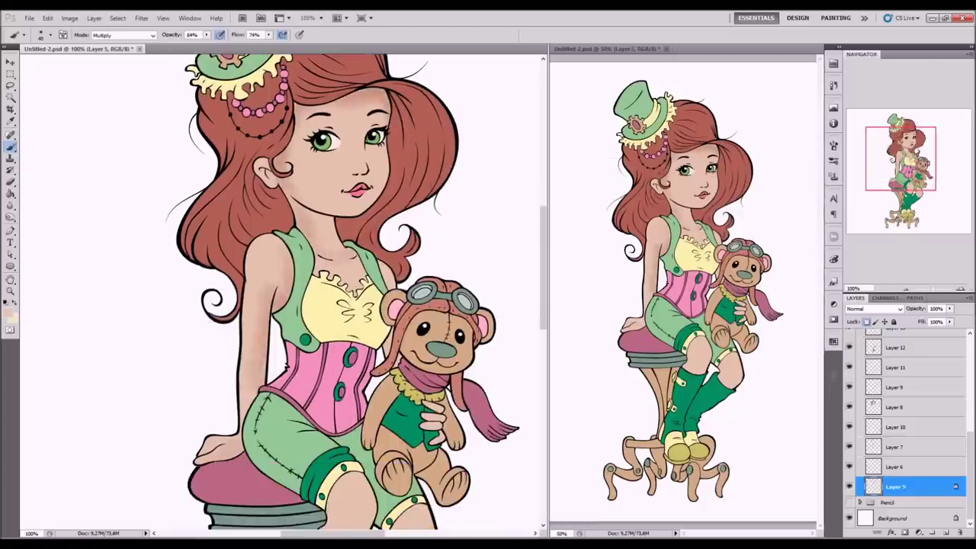
pyautogui.scroll(-5, 358, 297)
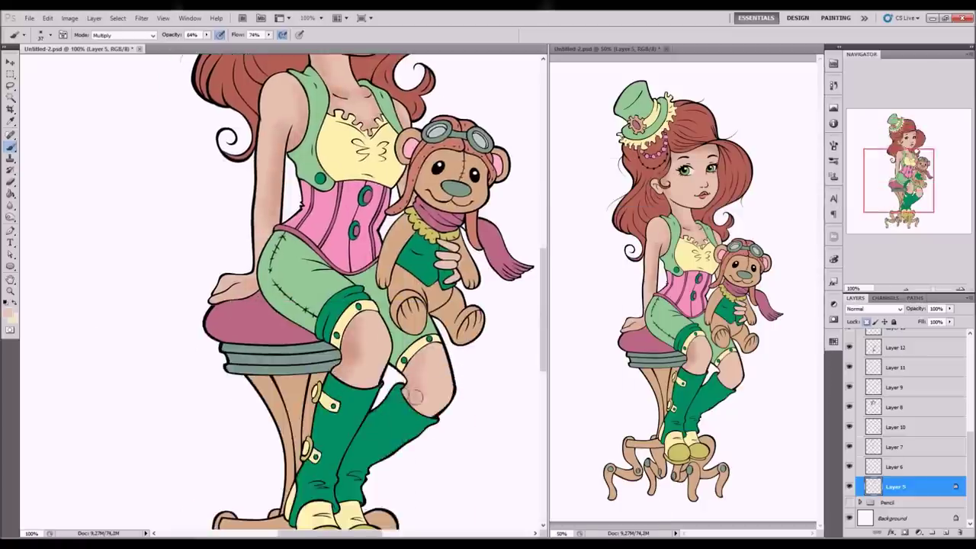
pyautogui.scroll(6, 343, 297)
pyautogui.press('0')
pyautogui.hotkey('shift', '0')
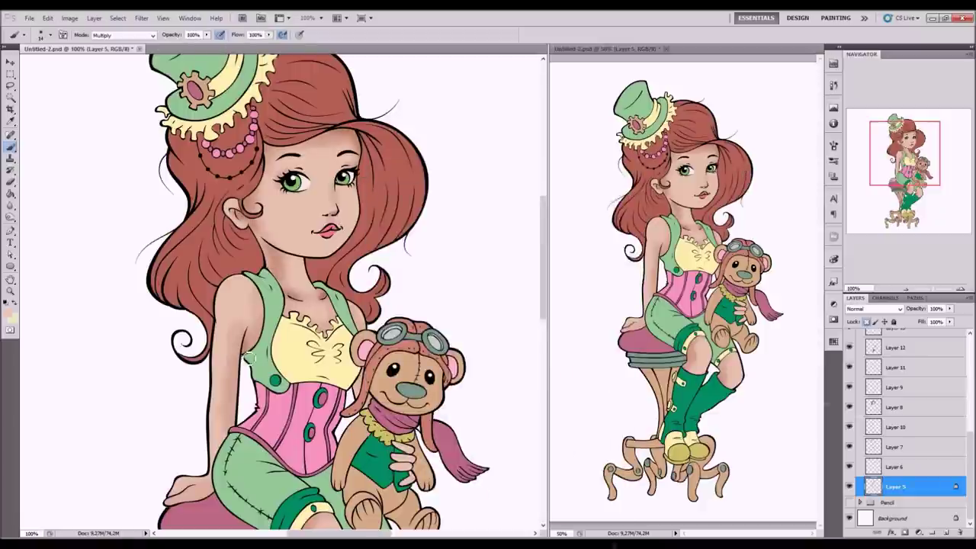
pyautogui.scroll(-4, 221, 409)
pyautogui.moveTo(210, 381); pyautogui.dragTo(244, 313)
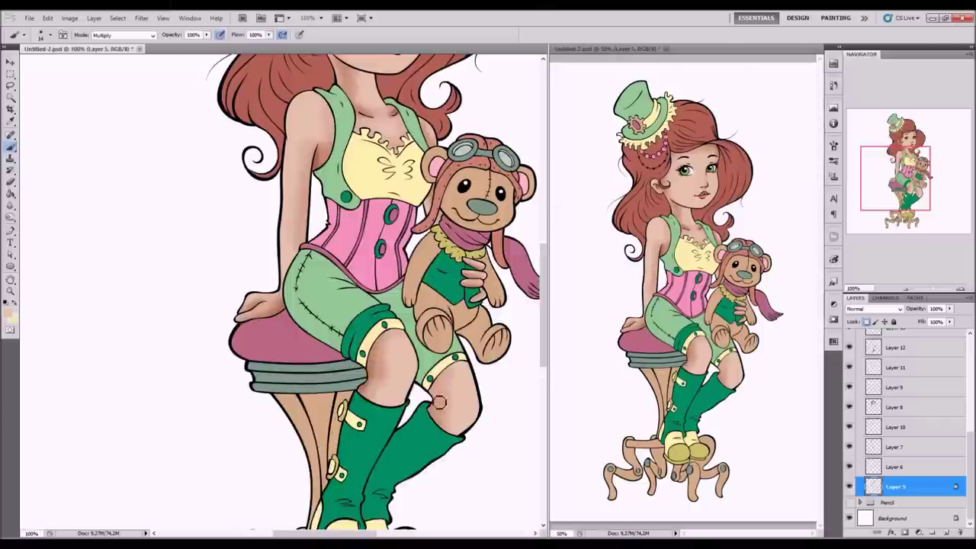
pyautogui.scroll(4, 439, 402)
# Step: Switch to smaller soft brush presets (12 px, then 10 px, then another) for the skin shadows
pyautogui.rightClick(316, 196)
pyautogui.doubleClick(335, 252)
pyautogui.rightClick(307, 149)
pyautogui.doubleClick(320, 180)
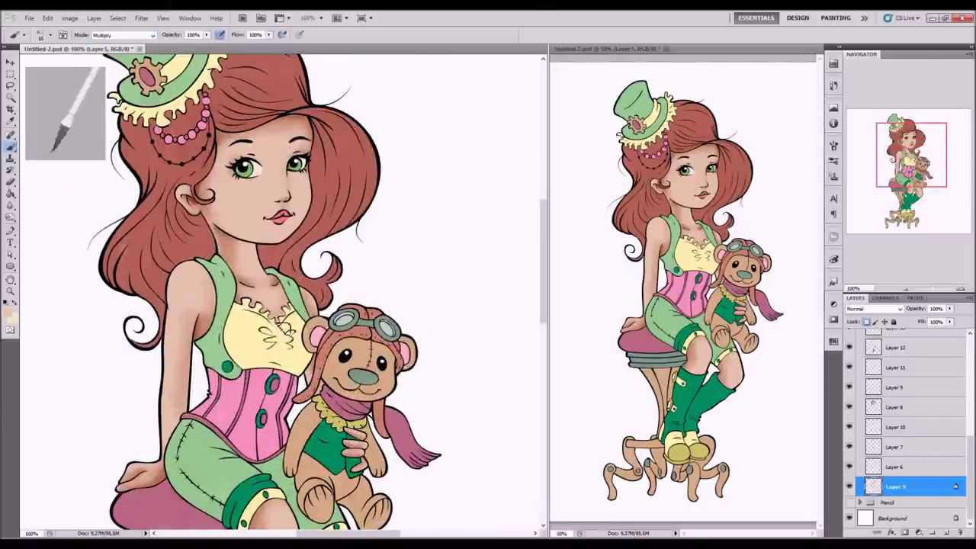
pyautogui.scroll(-5, 504, 244)
pyautogui.rightClick(389, 214)
pyautogui.press('Return')
pyautogui.scroll(4, 385, 228)
pyautogui.rightClick(385, 169)
pyautogui.doubleClick(411, 199)
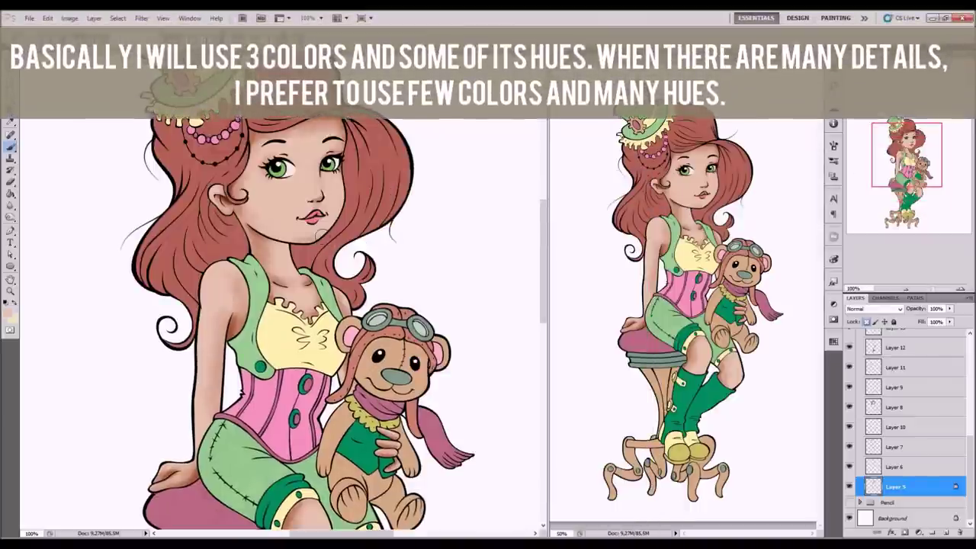
# Step: Paint pink blush on the girl's cheek with a resized regular brush
pyautogui.rightClick(385, 200)
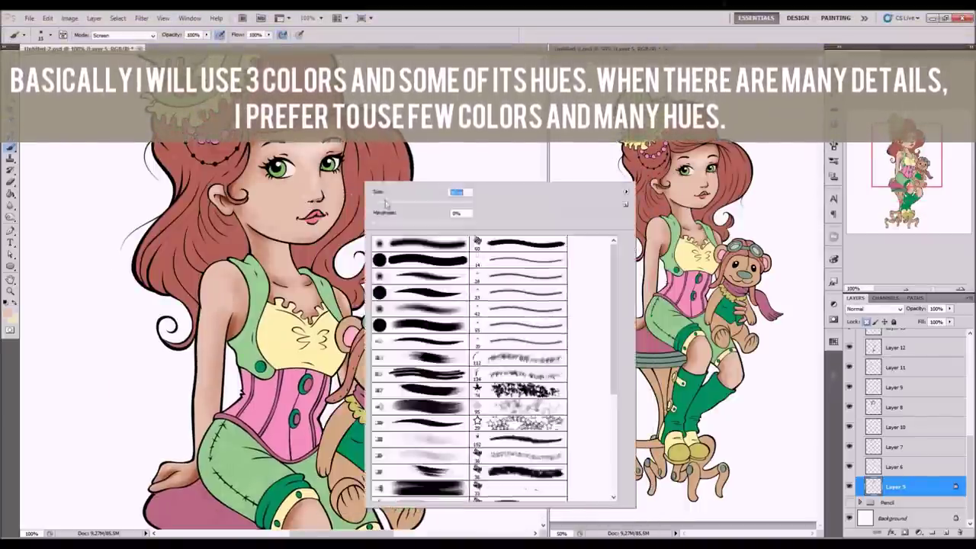
pyautogui.rightClick(204, 229)
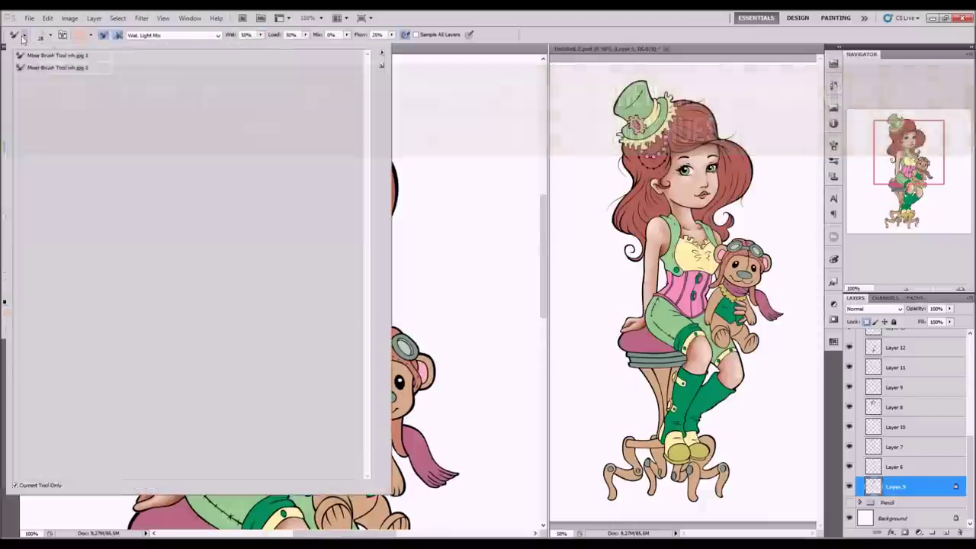
pyautogui.hotkey('shift', 'b')
pyautogui.rightClick(317, 180)
pyautogui.press('Return')
pyautogui.rightClick(372, 189)
pyautogui.press('Return')
pyautogui.moveTo(245, 215); pyautogui.dragTo(263, 207)
# Step: Set the brush to Multiply at 26 px, then blend with a 34 px Mixer Brush in light skin tone
pyautogui.hotkey('alt', 'shift', 'm')
pyautogui.rightClick(281, 148)
pyautogui.press('Return')
pyautogui.hotkey('shift', 'b')
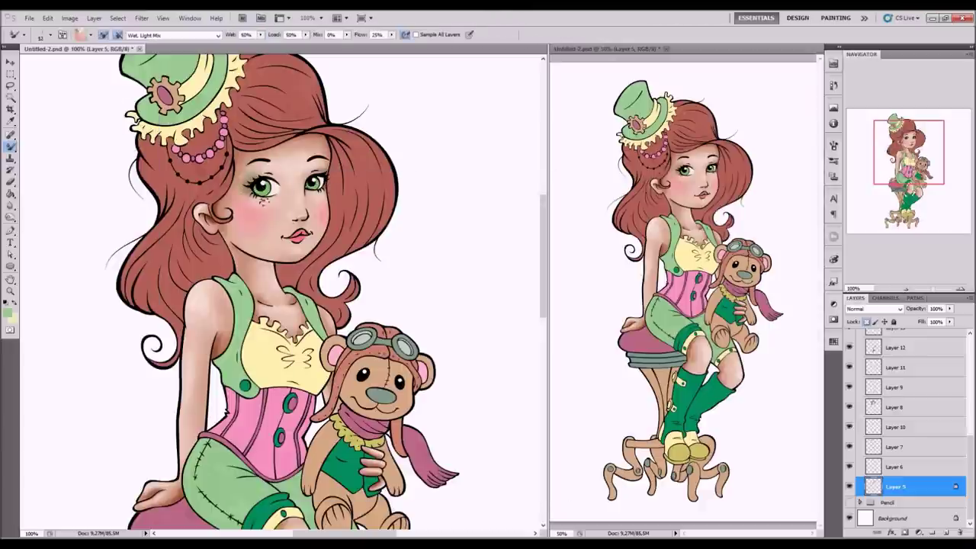
pyautogui.press('[')
pyautogui.press('[')
pyautogui.keyDown('alt'); pyautogui.click(296, 216); pyautogui.keyUp('alt')
# Step: Paint a lighter pink Screen-mode highlight on the lips
pyautogui.scroll(-3, 381, 380)
pyautogui.scroll(-5, 381, 379)
pyautogui.scroll(3, 288, 266)
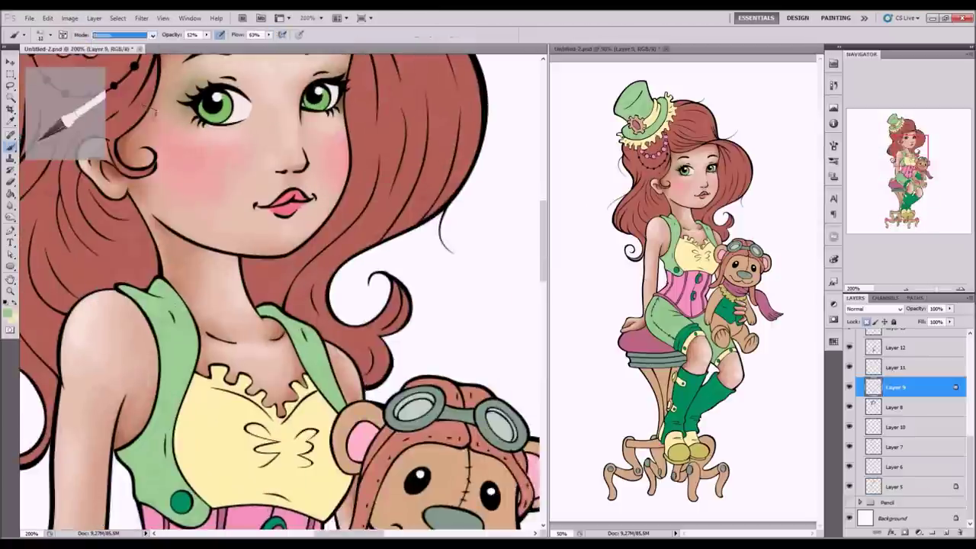
pyautogui.hotkey('alt', 'shift', 's')
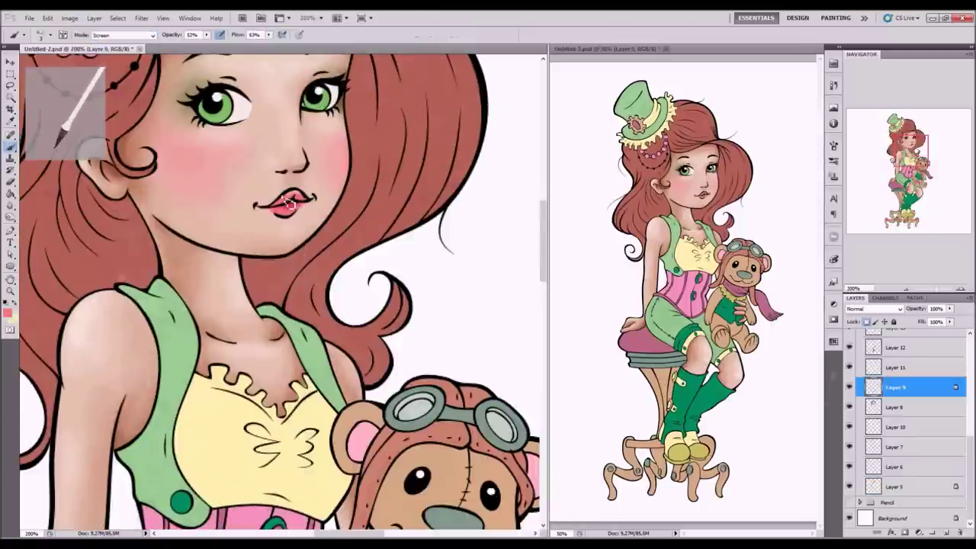
pyautogui.moveTo(292, 208); pyautogui.dragTo(287, 203)
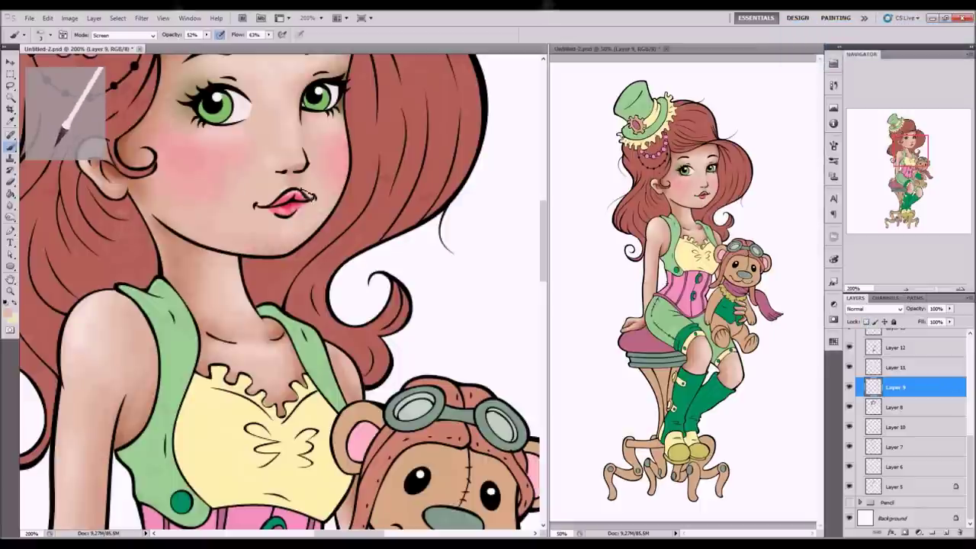
pyautogui.press('r')
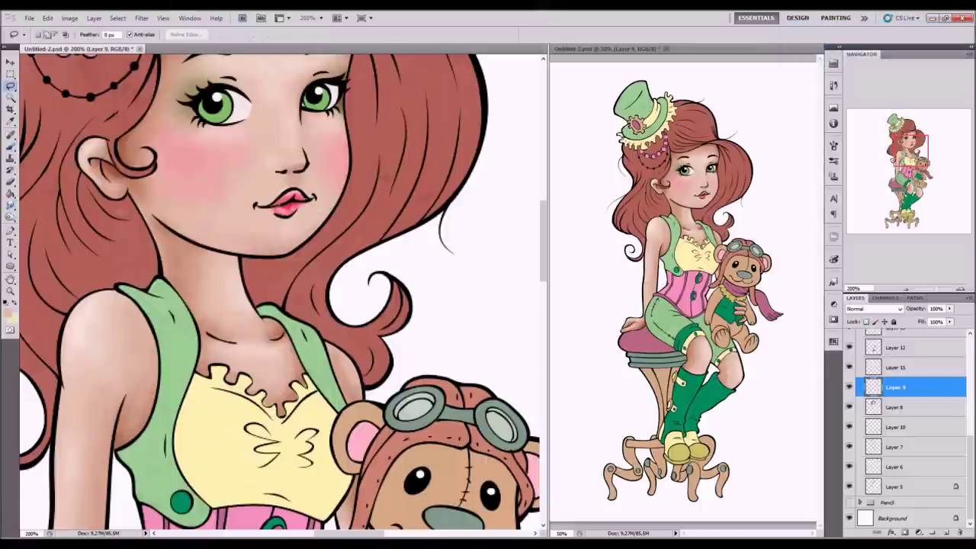
# Step: Duplicate the layer as Layer 23 and apply a Hue/Saturation adjustment
pyautogui.hotkey('ctrl', 'j')
pyautogui.hotkey('ctrl', 'u')
pyautogui.press('Return')
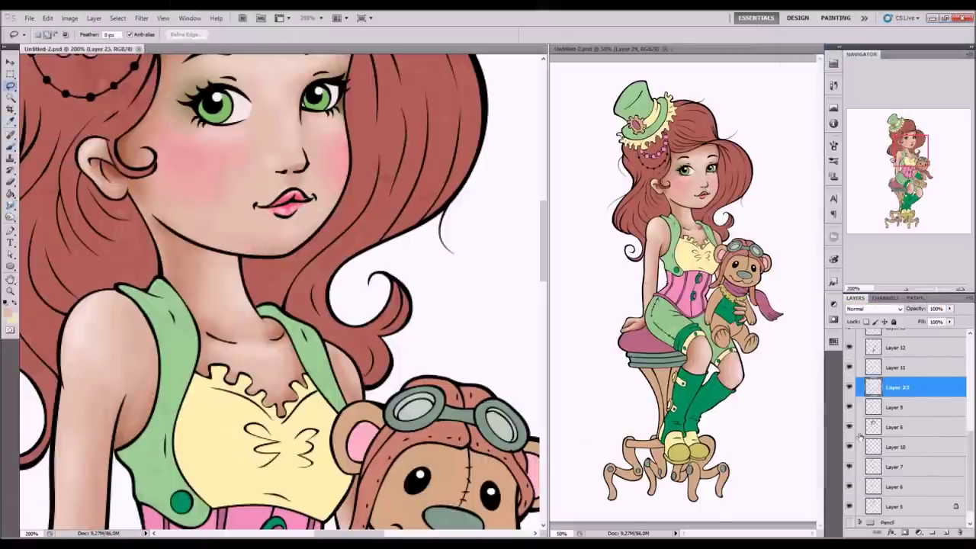
# Step: Zoom out to 100%, size the brush and smudge tips, and select Layer 8
pyautogui.click(896, 485)
pyautogui.click(895, 447)
pyautogui.press('b')
pyautogui.hotkey('ctrl', '-')
pyautogui.rightClick(238, 136)
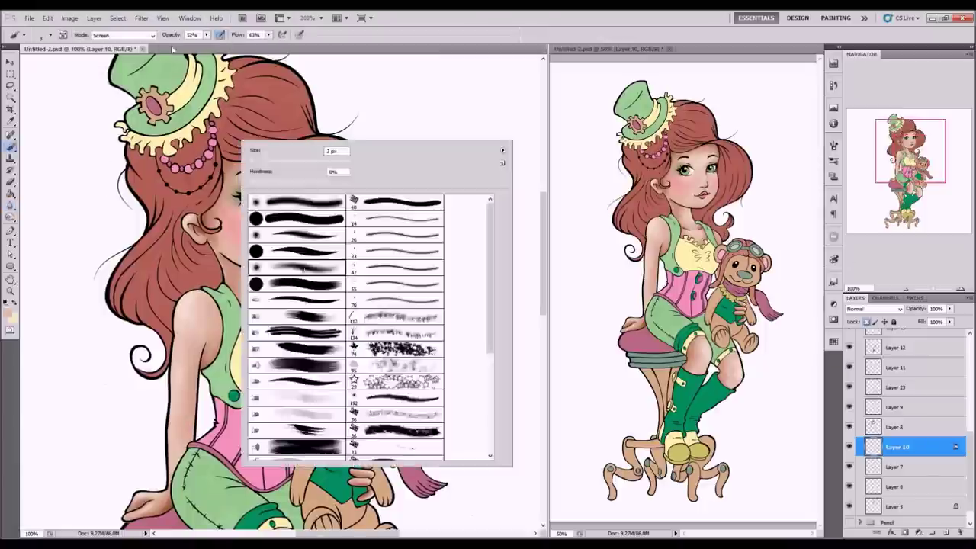
pyautogui.rightClick(268, 186)
pyautogui.press('Escape')
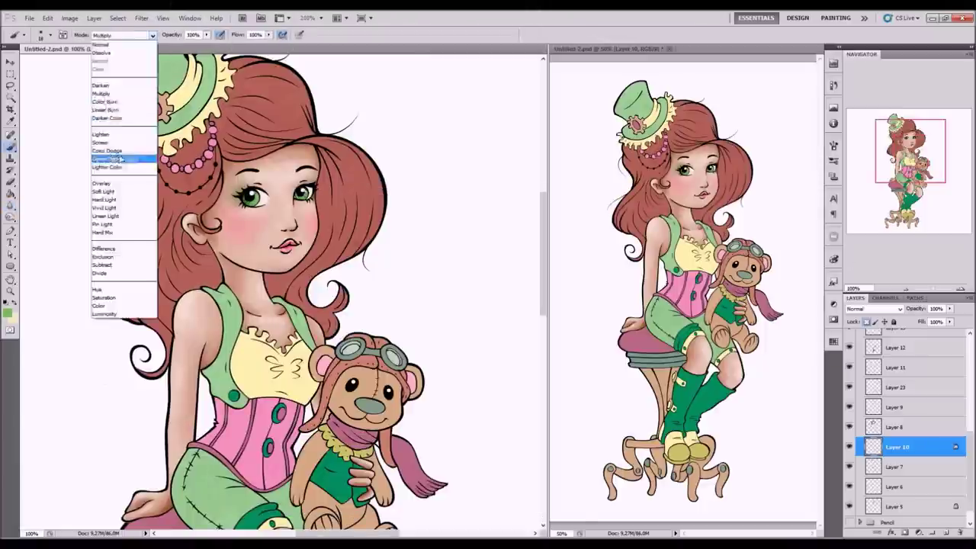
pyautogui.press('r')
pyautogui.rightClick(263, 204)
pyautogui.press('Escape')
pyautogui.click(896, 427)
pyautogui.press('b')
# Step: Paint darker shading on the hair left of the face, beside the neck and under the hat
pyautogui.moveTo(198, 164)
pyautogui.mouseDown()
pyautogui.moveTo(163, 217)
pyautogui.moveTo(164, 274)
pyautogui.mouseUp()
pyautogui.moveTo(229, 251); pyautogui.dragTo(187, 312)
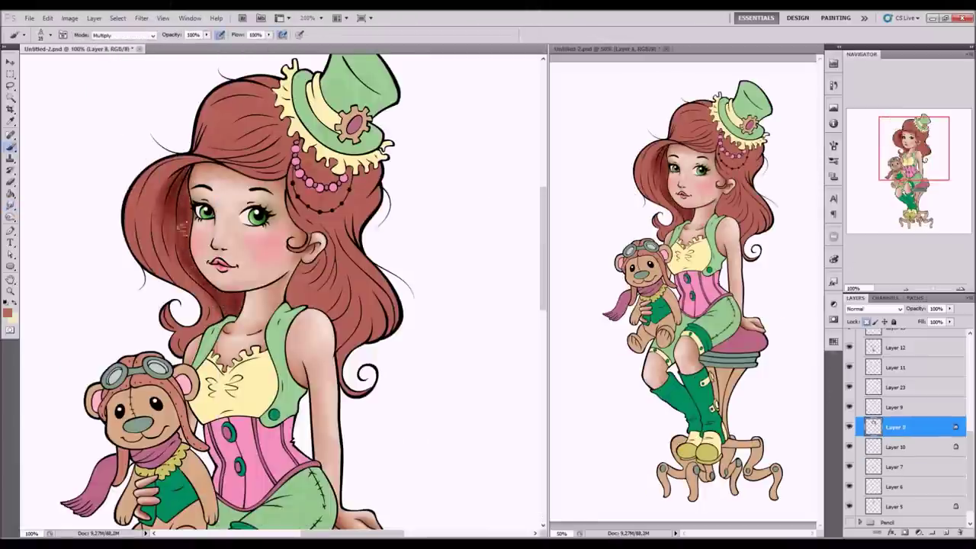
pyautogui.moveTo(191, 194); pyautogui.dragTo(164, 278)
pyautogui.moveTo(176, 225); pyautogui.dragTo(133, 286)
pyautogui.moveTo(214, 282)
pyautogui.mouseDown()
pyautogui.moveTo(179, 355)
pyautogui.moveTo(175, 313)
pyautogui.mouseUp()
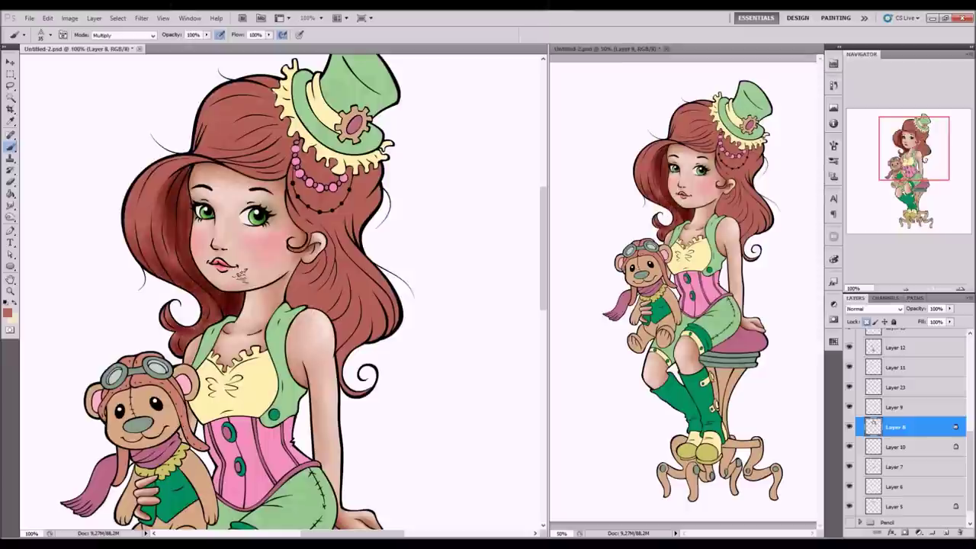
pyautogui.moveTo(195, 187); pyautogui.dragTo(183, 237)
pyautogui.moveTo(267, 156)
pyautogui.mouseDown()
pyautogui.moveTo(221, 180)
pyautogui.moveTo(233, 179)
pyautogui.mouseUp()
# Step: Darken the hair on the right side of the face with a resized brush
pyautogui.rightClick(317, 207)
pyautogui.press('Escape')
pyautogui.moveTo(317, 267); pyautogui.dragTo(286, 305)
pyautogui.moveTo(366, 297); pyautogui.dragTo(339, 373)
pyautogui.moveTo(397, 294); pyautogui.dragTo(358, 339)
pyautogui.moveTo(363, 221); pyautogui.dragTo(316, 267)
pyautogui.moveTo(374, 195); pyautogui.dragTo(354, 236)
pyautogui.moveTo(320, 141)
pyautogui.mouseDown()
pyautogui.moveTo(289, 194)
pyautogui.moveTo(290, 229)
pyautogui.mouseUp()
# Step: Flip the canvas horizontally and add shading strokes at the top of the head and around the face
pyautogui.hotkey('ctrl', 'shift', 'h')
pyautogui.moveTo(225, 96); pyautogui.dragTo(189, 149)
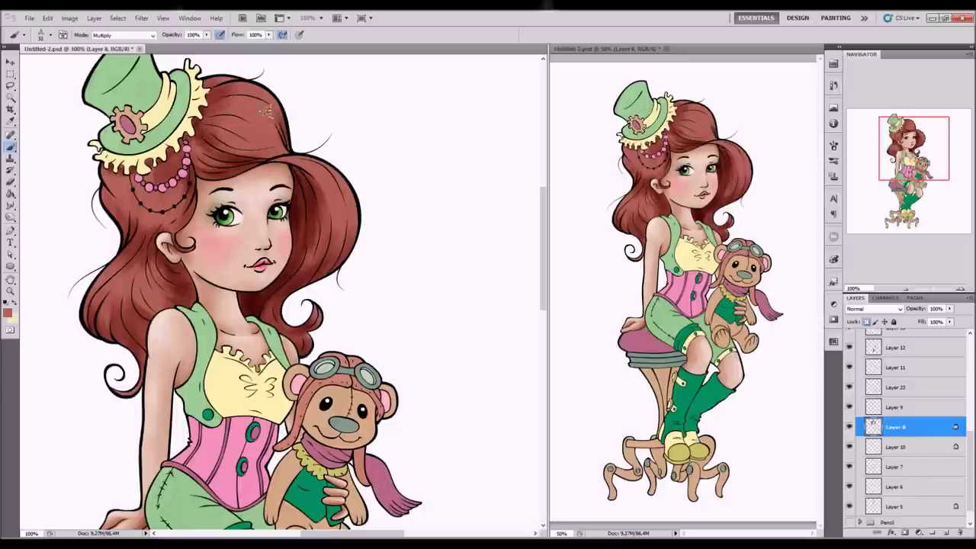
pyautogui.moveTo(286, 95); pyautogui.dragTo(259, 156)
pyautogui.moveTo(288, 125); pyautogui.dragTo(252, 160)
pyautogui.moveTo(339, 159); pyautogui.dragTo(284, 204)
pyautogui.moveTo(191, 206); pyautogui.dragTo(164, 232)
pyautogui.moveTo(200, 240); pyautogui.dragTo(193, 280)
pyautogui.moveTo(164, 191)
pyautogui.mouseDown()
pyautogui.moveTo(134, 217)
pyautogui.moveTo(107, 217)
pyautogui.mouseUp()
pyautogui.moveTo(130, 263); pyautogui.dragTo(92, 321)
pyautogui.moveTo(138, 244); pyautogui.dragTo(92, 305)
pyautogui.click(69, 17)
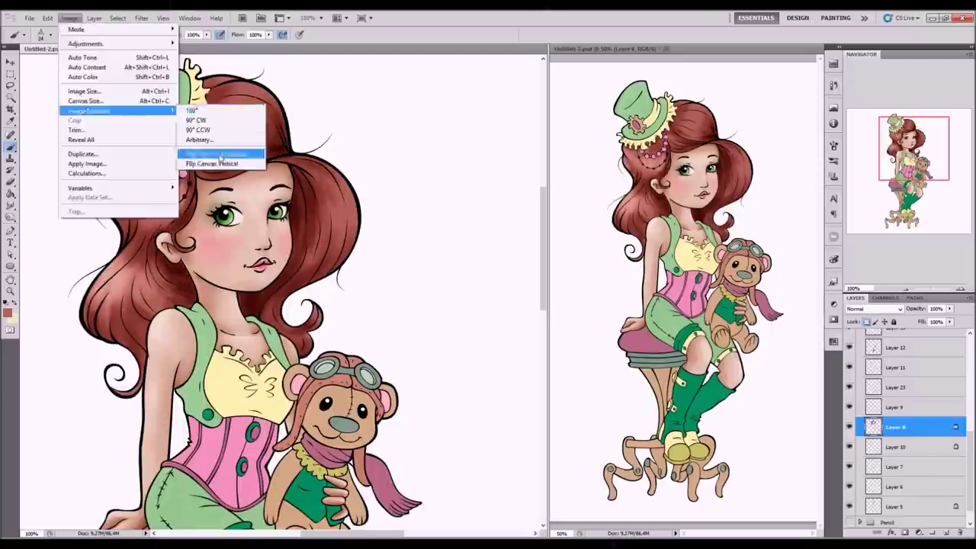
# Step: Mirror the canvas and darken the hair beside the bead strands in Multiply mode
pyautogui.click(216, 153)
pyautogui.moveTo(160, 164); pyautogui.dragTo(135, 223)
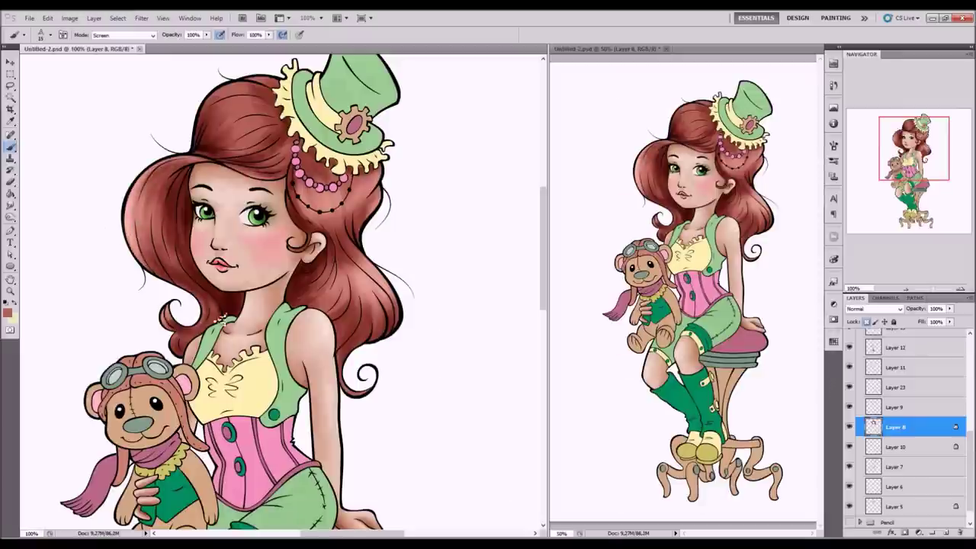
pyautogui.rightClick(257, 122)
pyautogui.press('Escape')
pyautogui.rightClick(229, 126)
pyautogui.press('Escape')
pyautogui.hotkey('shift', 'alt', 'm')
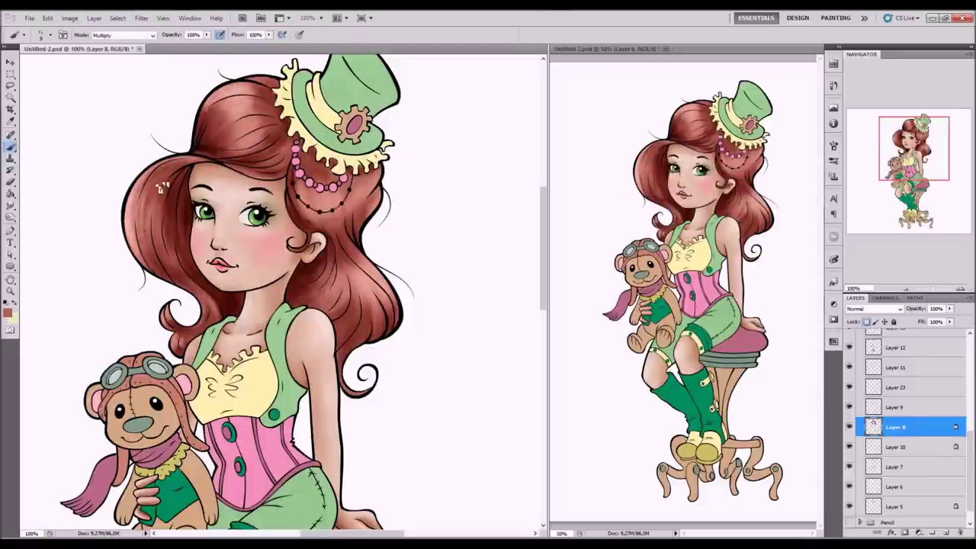
pyautogui.moveTo(359, 233); pyautogui.dragTo(347, 204)
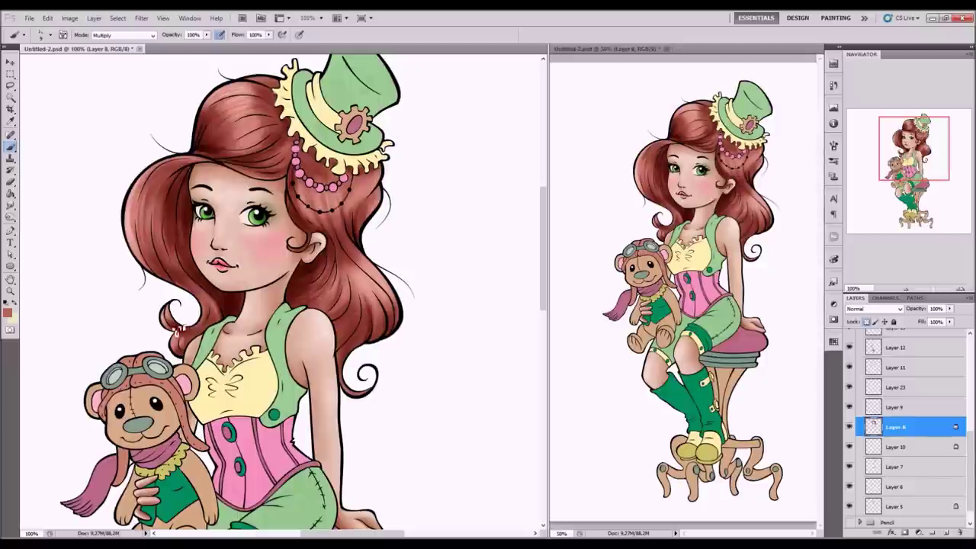
# Step: Brighten the right-side hair strands with the brush in Linear Dodge (Add) mode
pyautogui.click(123, 35)
pyautogui.click(122, 160)
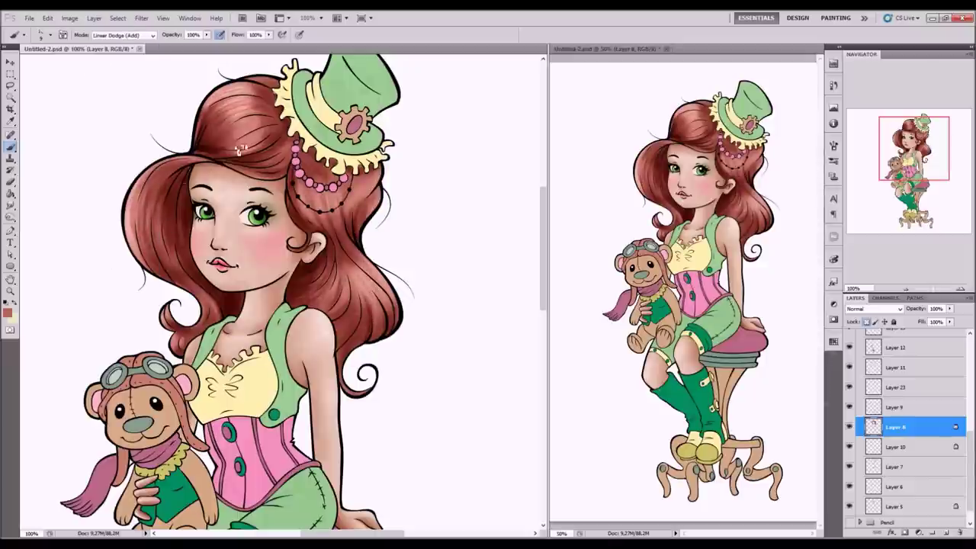
pyautogui.moveTo(381, 301); pyautogui.dragTo(375, 206)
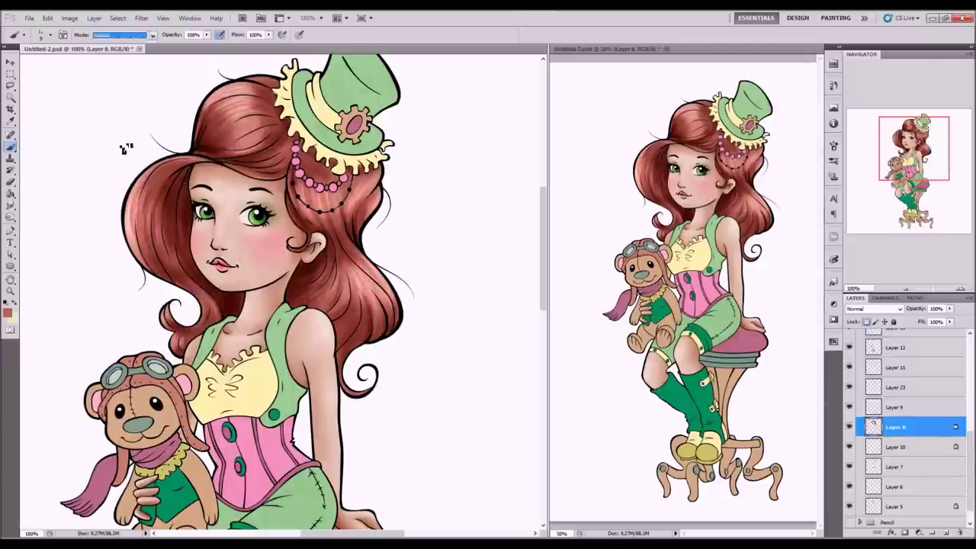
pyautogui.rightClick(9, 192)
pyautogui.click(38, 226)
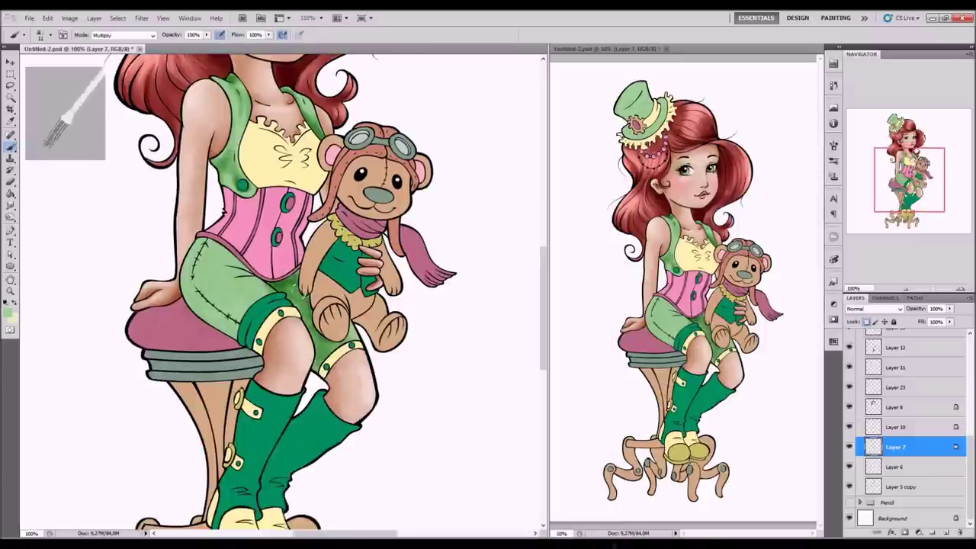
# Step: Shade the green shorts with darker Multiply strokes and lighter Screen strokes
pyautogui.moveTo(230, 259); pyautogui.dragTo(267, 286)
pyautogui.moveTo(200, 270); pyautogui.dragTo(217, 320)
pyautogui.rightClick(217, 328)
pyautogui.doubleClick(278, 286)
pyautogui.moveTo(278, 286); pyautogui.dragTo(311, 302)
pyautogui.hotkey('shift', 'alt', 's')
pyautogui.moveTo(187, 263)
pyautogui.mouseDown()
pyautogui.moveTo(221, 268)
pyautogui.moveTo(263, 309)
pyautogui.mouseUp()
# Step: Darken the shadows on the green hat with a size-14 Multiply brush
pyautogui.scroll(5, 112, 230)
pyautogui.hotkey('shift', 'alt', 'm')
pyautogui.press('[')
pyautogui.moveTo(154, 110); pyautogui.dragTo(206, 161)
pyautogui.moveTo(148, 130); pyautogui.dragTo(238, 180)
pyautogui.click(122, 35)
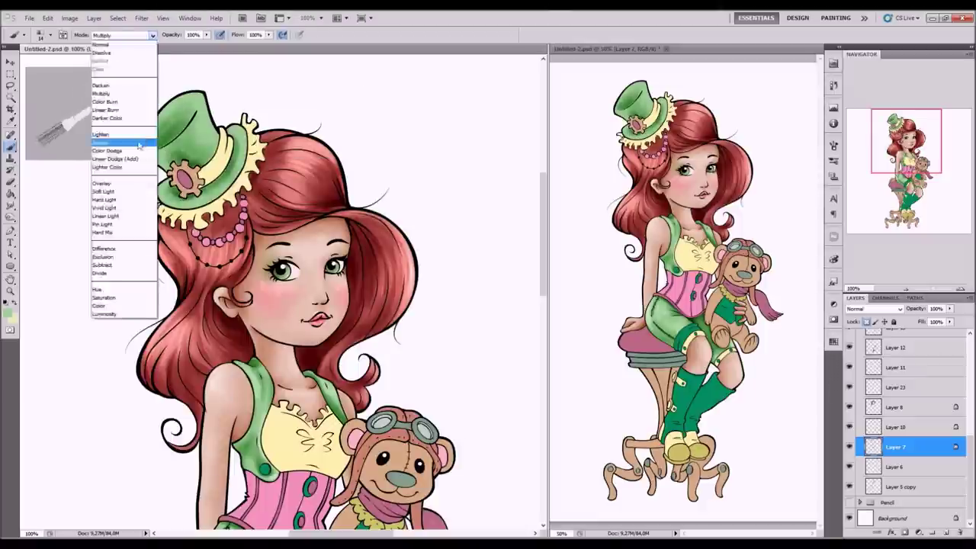
pyautogui.click(115, 144)
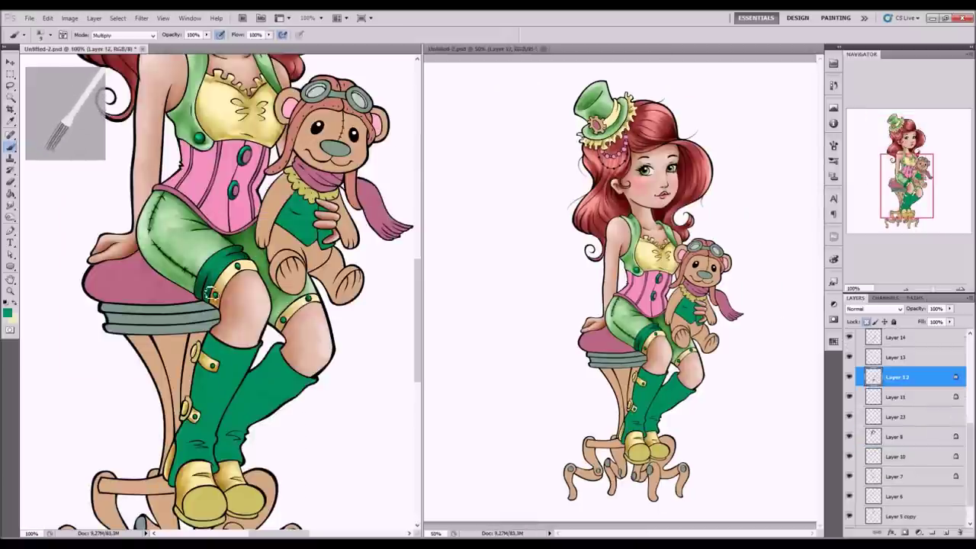
# Step: Shade the green boot and add light Screen-mode highlights to it
pyautogui.scroll(-3, 211, 289)
pyautogui.moveTo(260, 282)
pyautogui.mouseDown()
pyautogui.moveTo(217, 366)
pyautogui.moveTo(229, 332)
pyautogui.mouseUp()
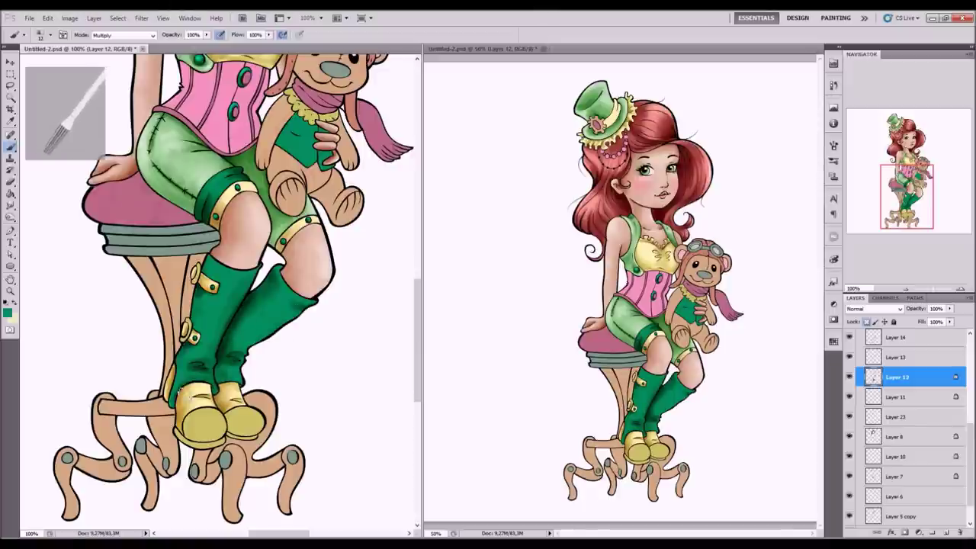
pyautogui.hotkey('alt', 'shift', 's')
pyautogui.moveTo(228, 266)
pyautogui.mouseDown()
pyautogui.moveTo(209, 312)
pyautogui.moveTo(254, 343)
pyautogui.mouseUp()
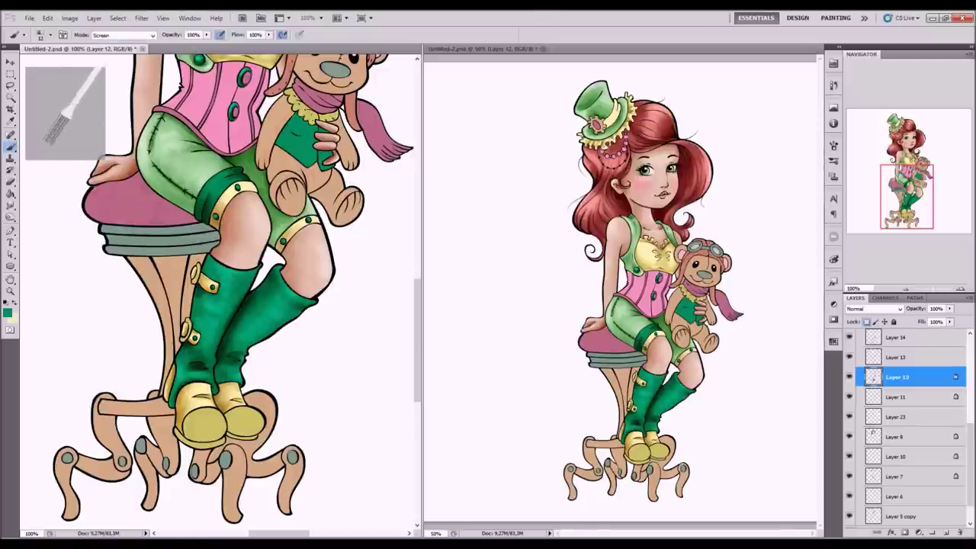
pyautogui.hotkey('shift', 'b')
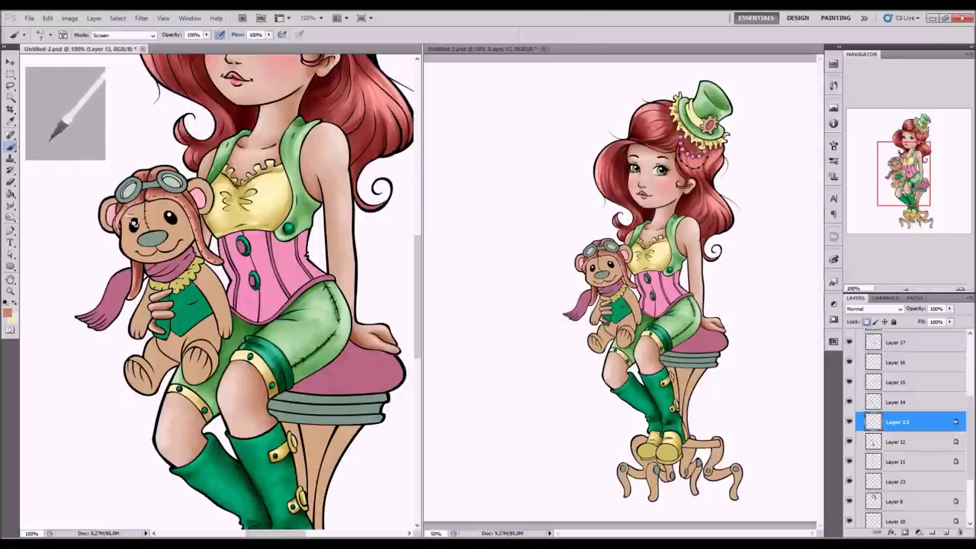
# Step: On Layer 14, shade the teddy bear's body, leg, scarf and hat flap in Multiply
pyautogui.hotkey('alt', ']')
pyautogui.rightClick(202, 210)
pyautogui.press('Escape')
pyautogui.hotkey('shift', 'alt', 'm')
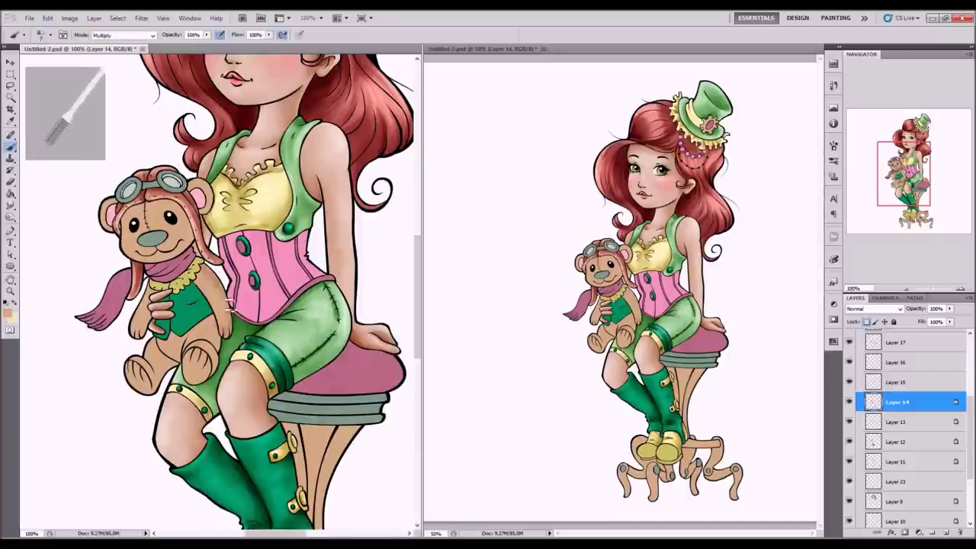
pyautogui.moveTo(221, 324); pyautogui.dragTo(170, 352)
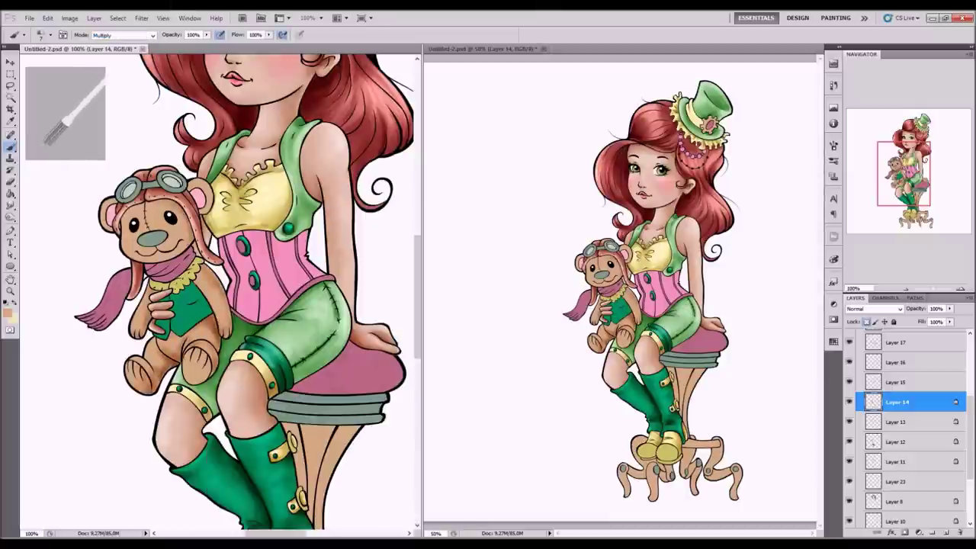
pyautogui.moveTo(159, 268); pyautogui.dragTo(186, 261)
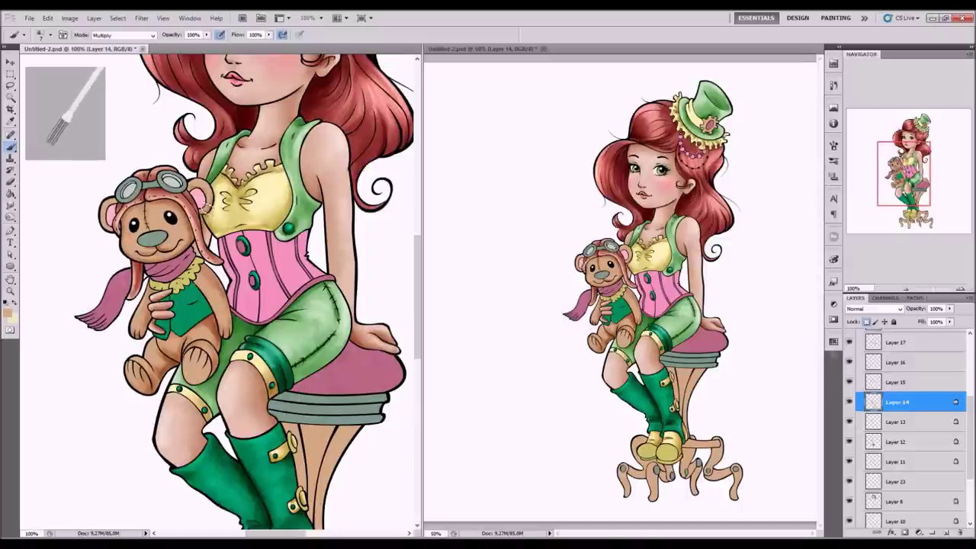
# Step: Blend rosy red cheeks on the teddy using Screen mode and the Mixer Brush
pyautogui.click(124, 35)
pyautogui.click(107, 168)
pyautogui.rightClick(177, 204)
pyautogui.press('Escape')
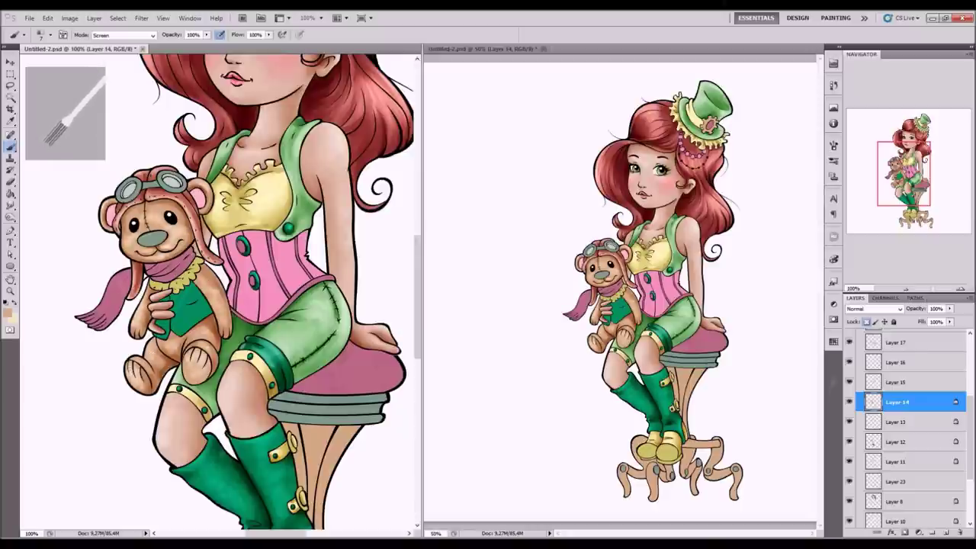
pyautogui.scroll(1, 177, 262)
pyautogui.hotkey('shift', 'b')
pyautogui.rightClick(190, 205)
pyautogui.press('Escape')
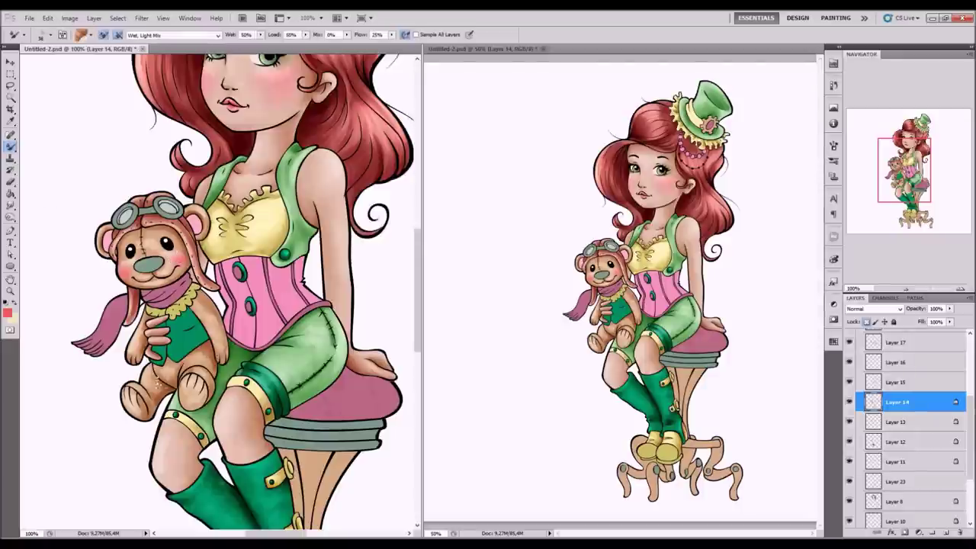
# Step: Select Layer 15 and return to the regular paint brush
pyautogui.click(900, 381)
pyautogui.rightClick(11, 144)
pyautogui.click(45, 147)
pyautogui.rightClick(347, 208)
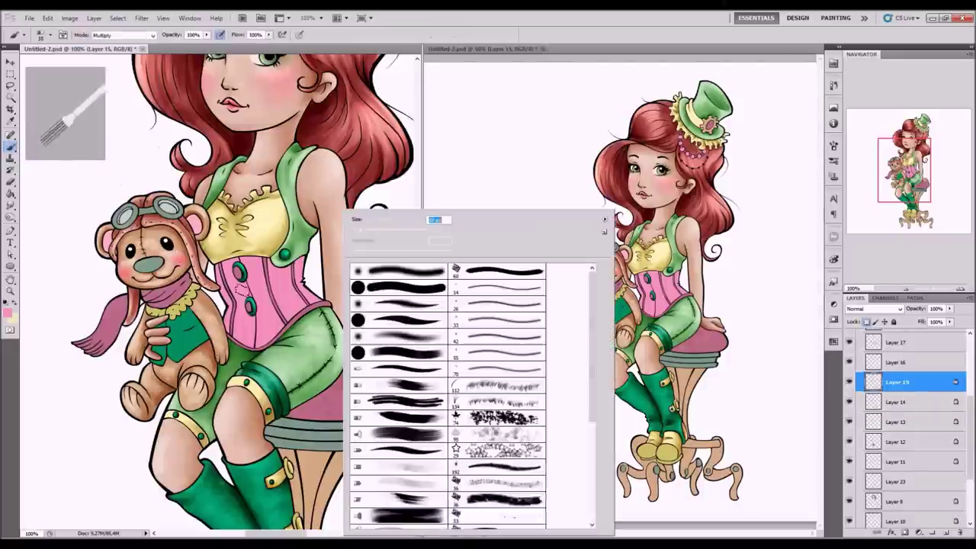
# Step: Shade the corset with a pointed Multiply brush, add Screen highlights, and blend with the Mixer Brush
pyautogui.press('Escape')
pyautogui.rightClick(319, 207)
pyautogui.doubleClick(347, 259)
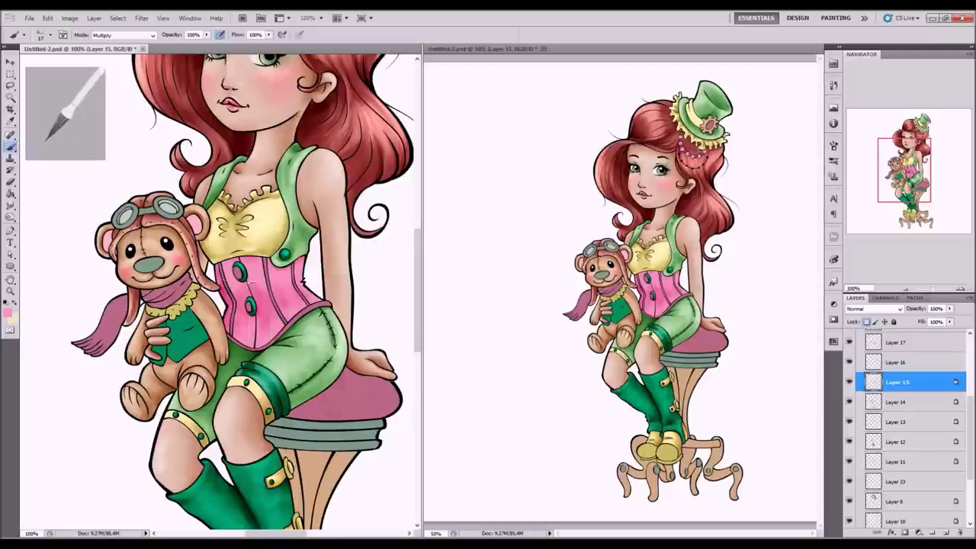
pyautogui.hotkey('alt', 'shift', 's')
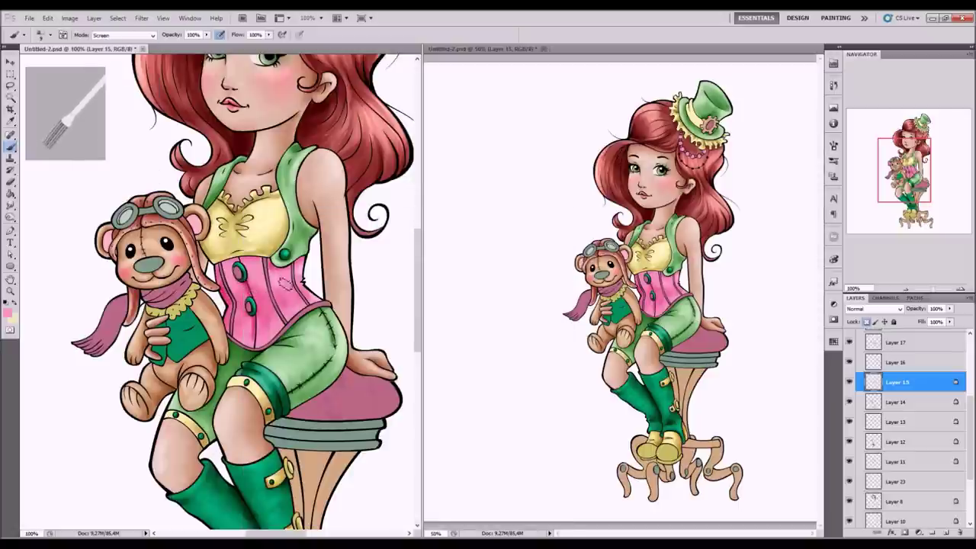
pyautogui.hotkey('shift', 'b')
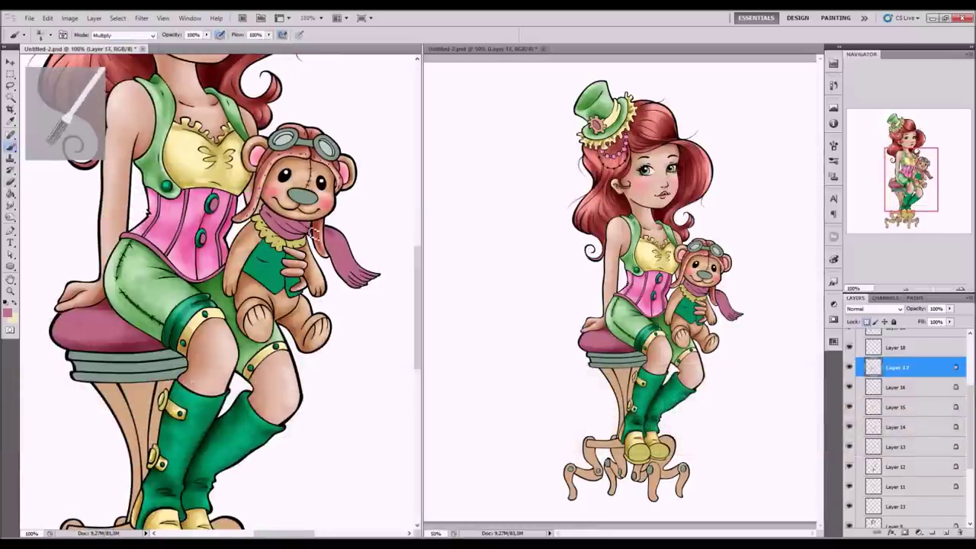
# Step: Darken the teddy's scarf near its neck, then set the brush to Screen mode
pyautogui.moveTo(294, 223); pyautogui.dragTo(309, 243)
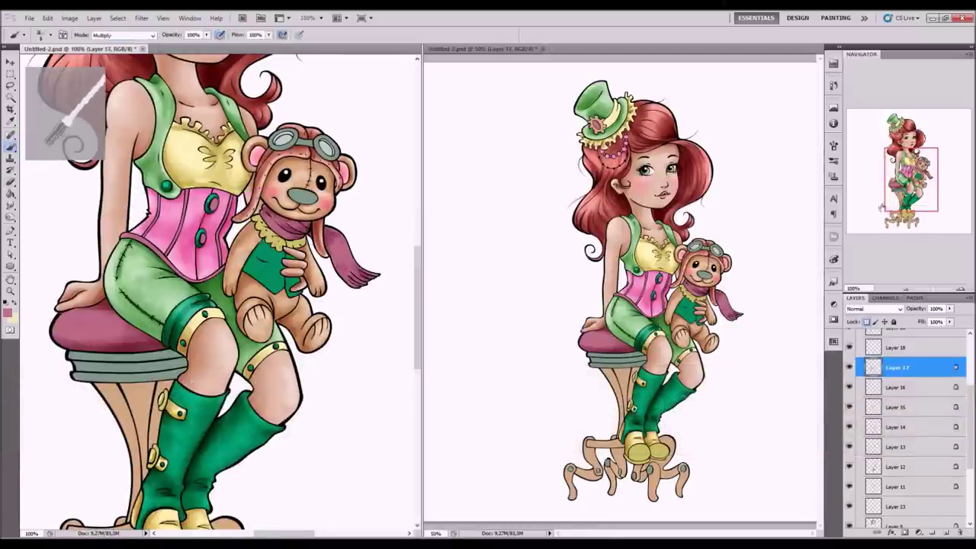
pyautogui.moveTo(191, 236); pyautogui.dragTo(210, 275)
pyautogui.moveTo(318, 264); pyautogui.dragTo(333, 205)
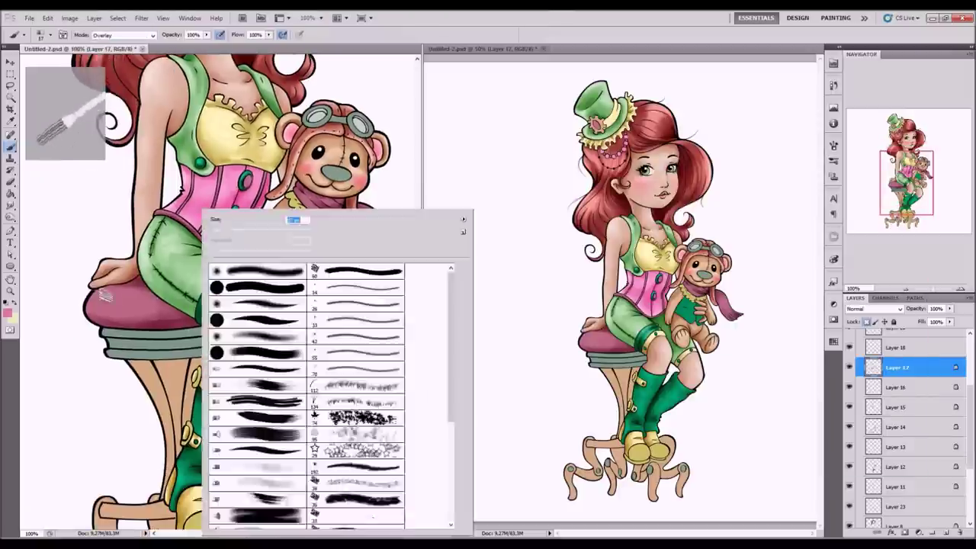
pyautogui.hotkey('shift', 'alt', 'o')
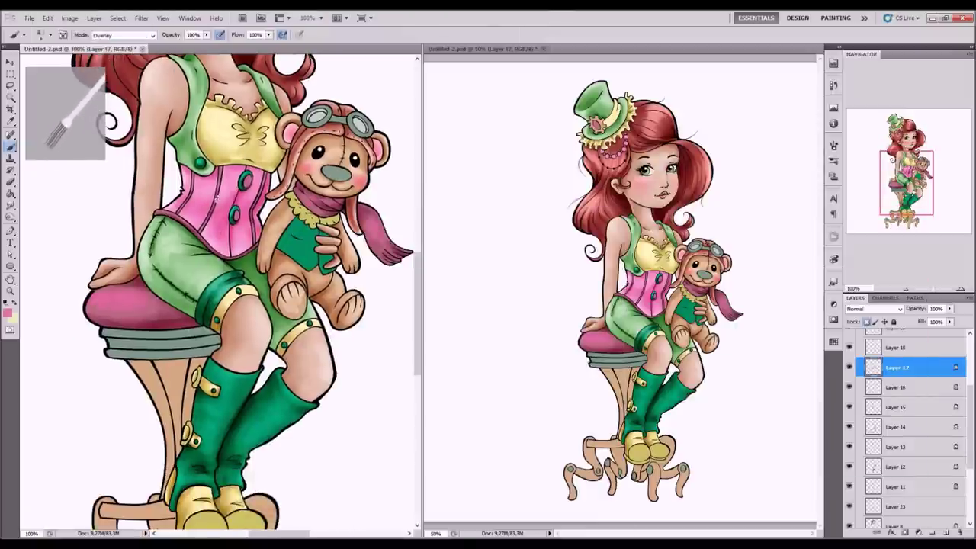
pyautogui.hotkey('shift', 'alt', 's')
# Step: Choose a new brush tip and select Layer 18 for painting highlights
pyautogui.rightClick(99, 210)
pyautogui.rightClick(11, 147)
pyautogui.click(53, 181)
pyautogui.rightClick(314, 211)
pyautogui.press('Return')
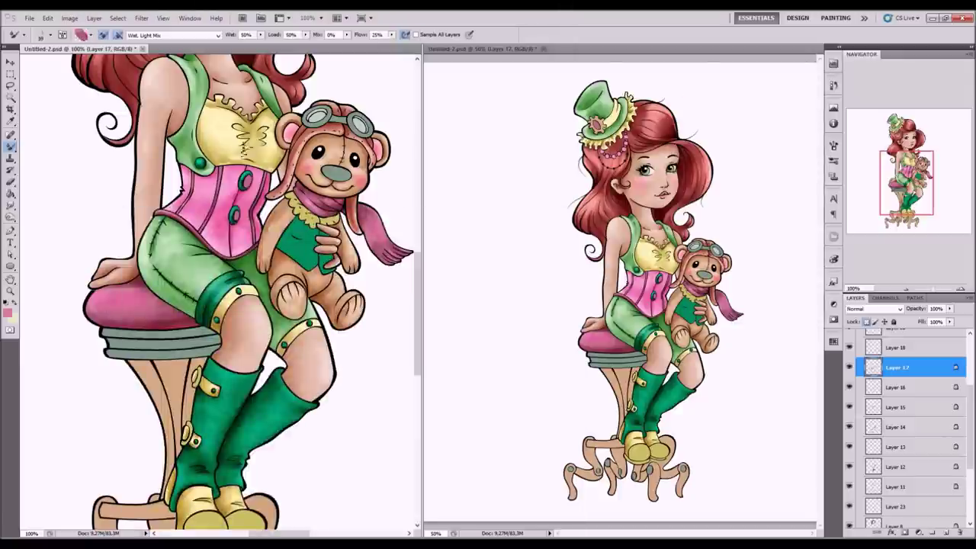
pyautogui.press('b')
pyautogui.click(896, 347)
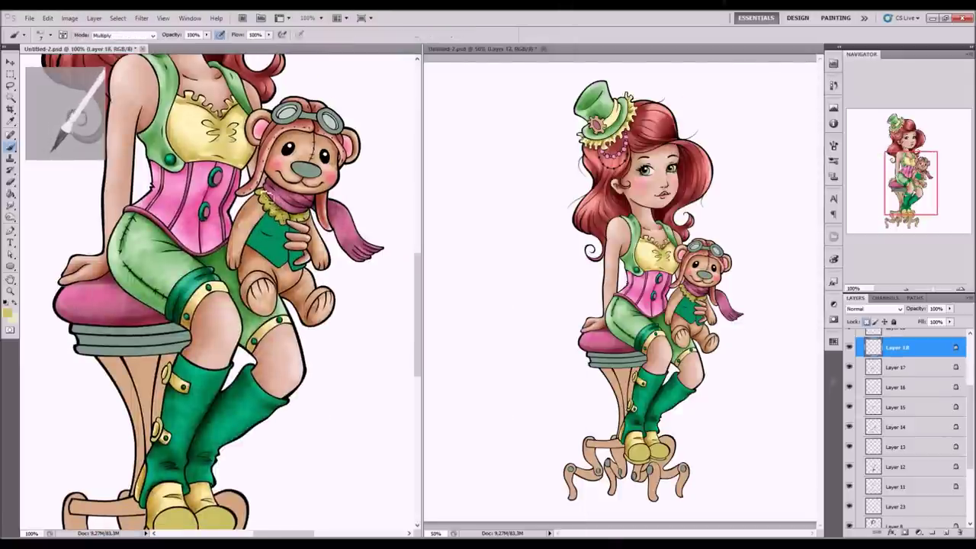
# Step: Dab white highlights on the stool balls with the wet Mixer Brush
pyautogui.scroll(-2, 221, 408)
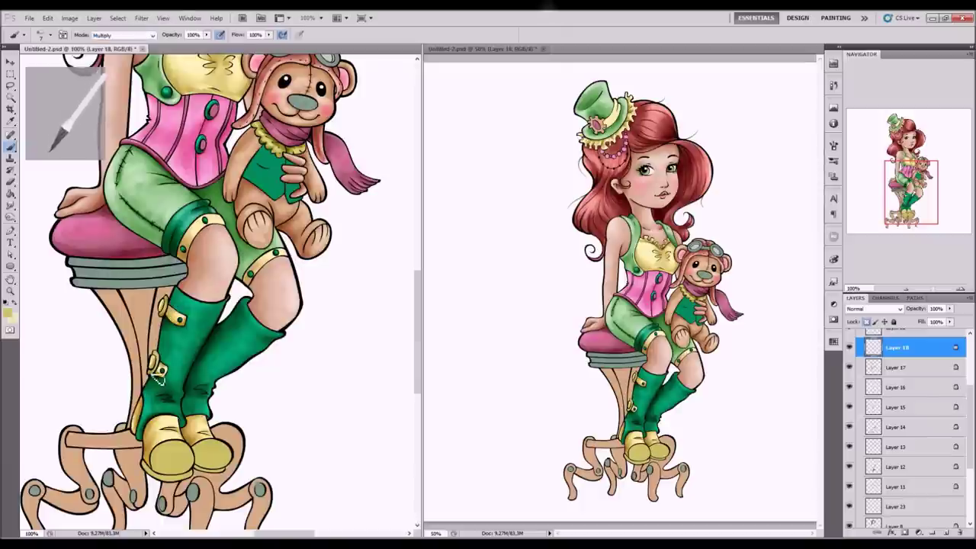
pyautogui.scroll(-2, 206, 305)
pyautogui.rightClick(258, 212)
pyautogui.press('Escape')
pyautogui.rightClick(11, 146)
pyautogui.click(61, 169)
pyautogui.scroll(1, 907, 396)
pyautogui.click(850, 359)
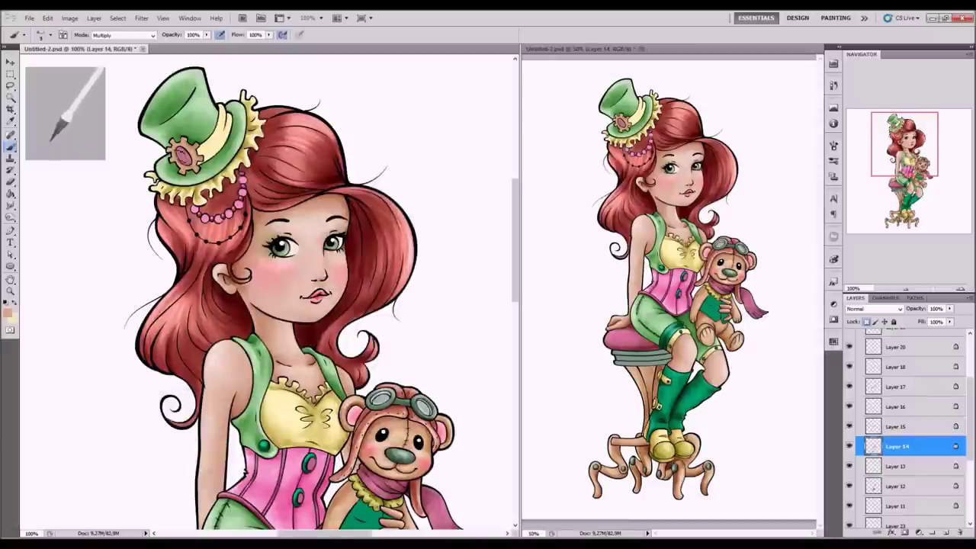
# Step: Paint in Color Dodge and Multiply, then pick Layer 16 for Color Dodge highlights
pyautogui.hotkey('alt', 'shift', 'd')
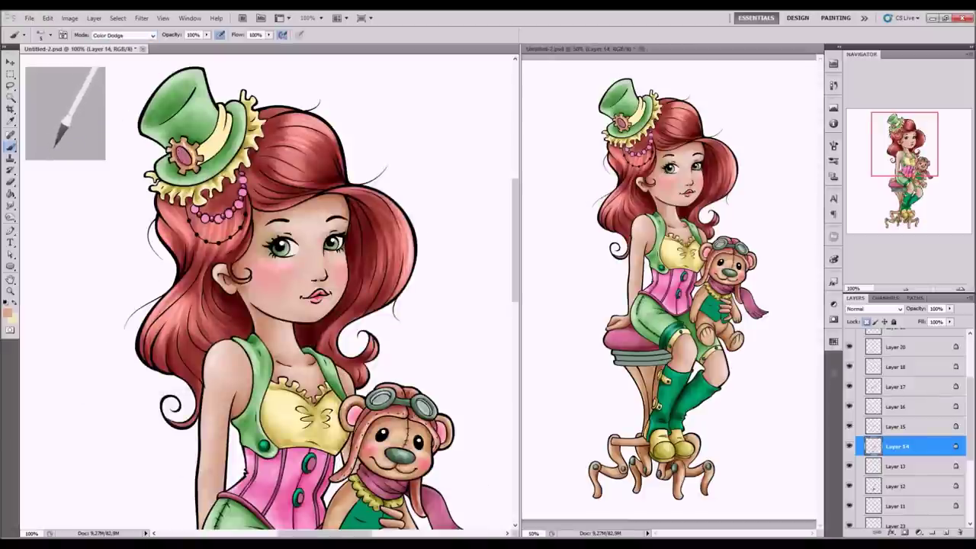
pyautogui.hotkey('alt', 'shift', 'm')
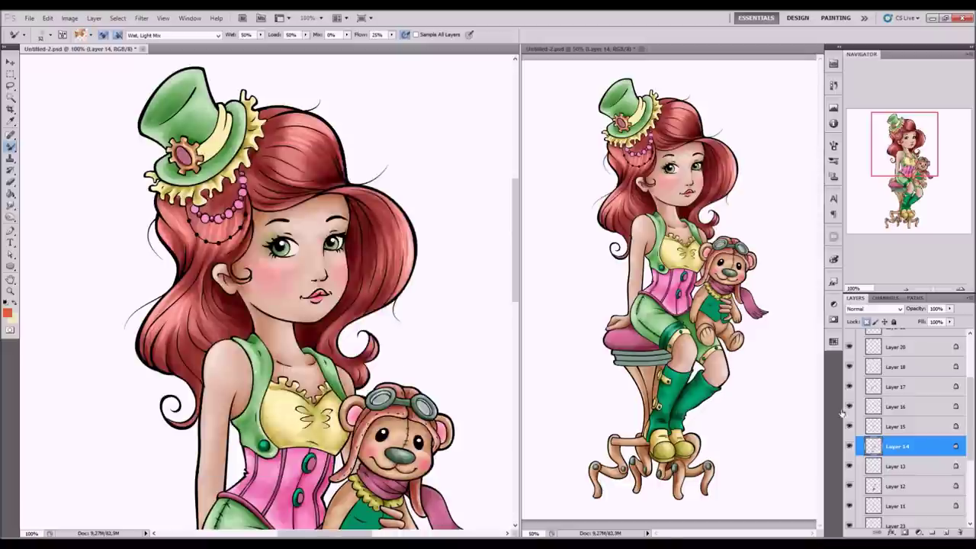
pyautogui.click(849, 408)
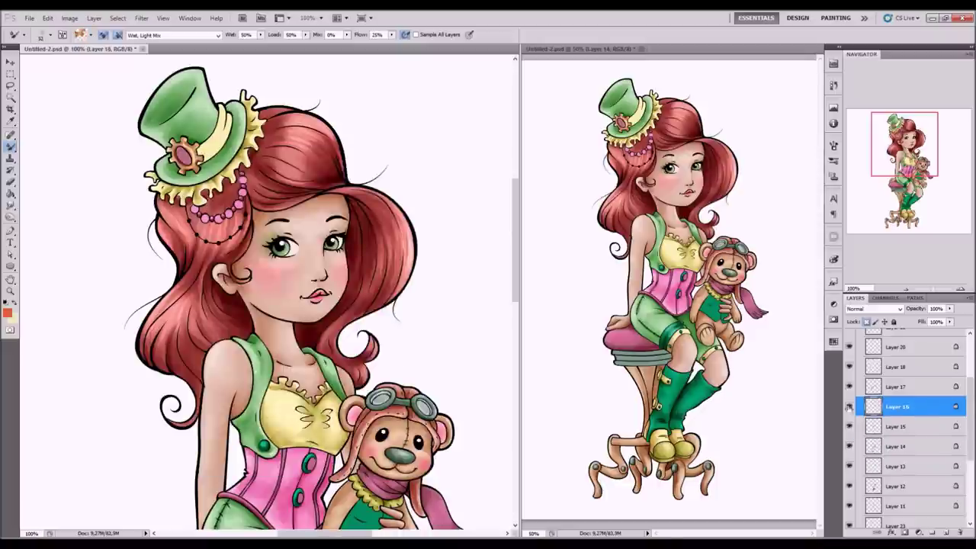
pyautogui.hotkey('alt', 'shift', 'd')
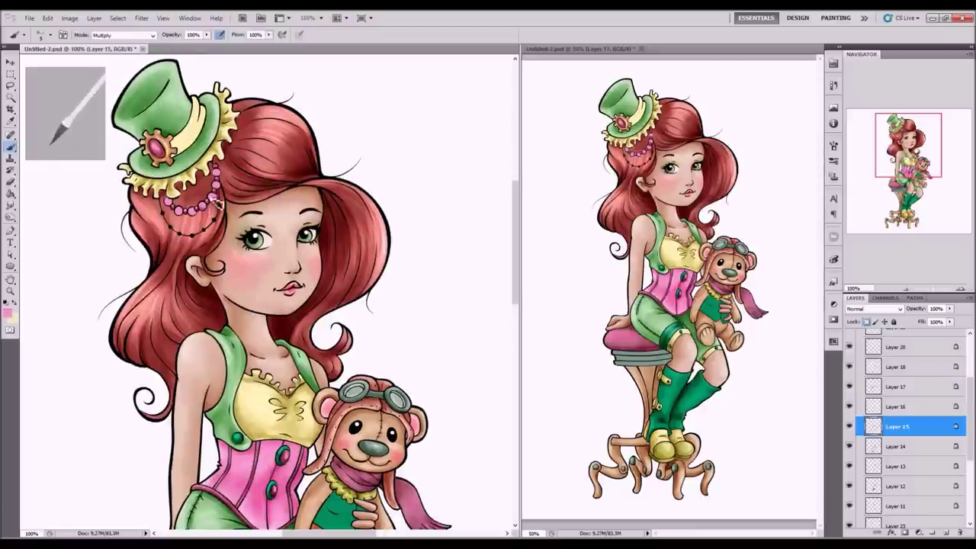
# Step: Try Linear Dodge (Add), settle on Color Dodge, and switch to the Mixer Brush for blending
pyautogui.click(122, 35)
pyautogui.click(106, 110)
pyautogui.click(125, 35)
pyautogui.click(106, 100)
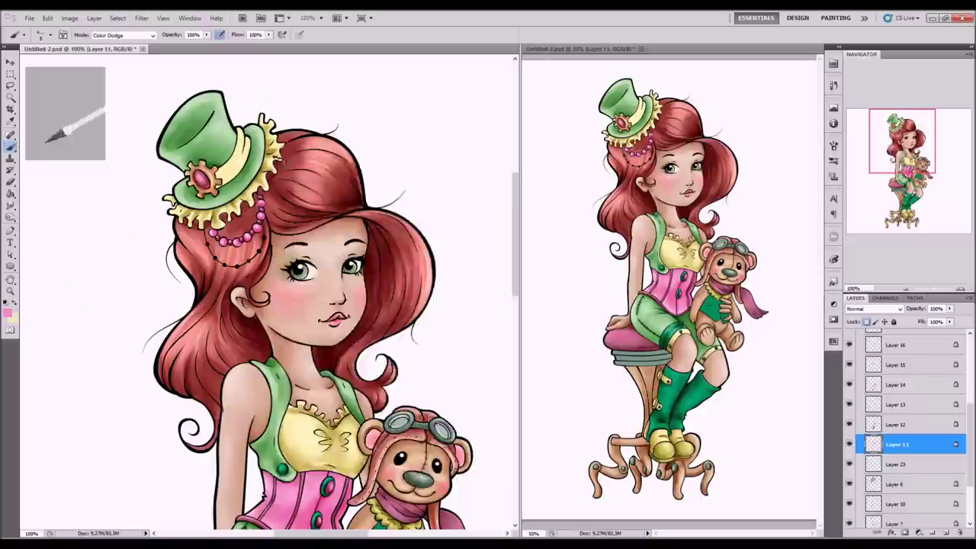
pyautogui.hotkey('shift', 'b')
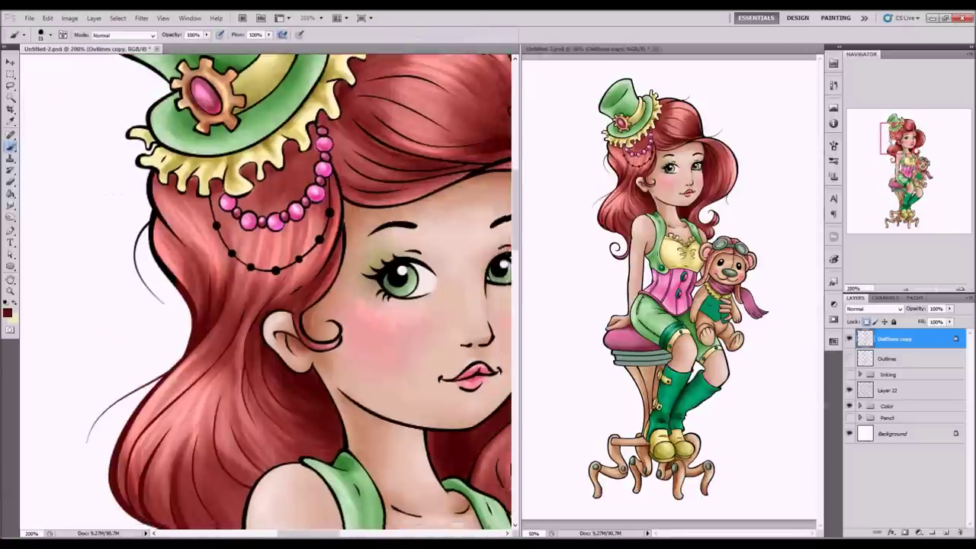
# Step: Sample reddish brown from the hair and green from the eye to recolour hair and clothing outlines
pyautogui.moveTo(134, 186); pyautogui.dragTo(180, 331)
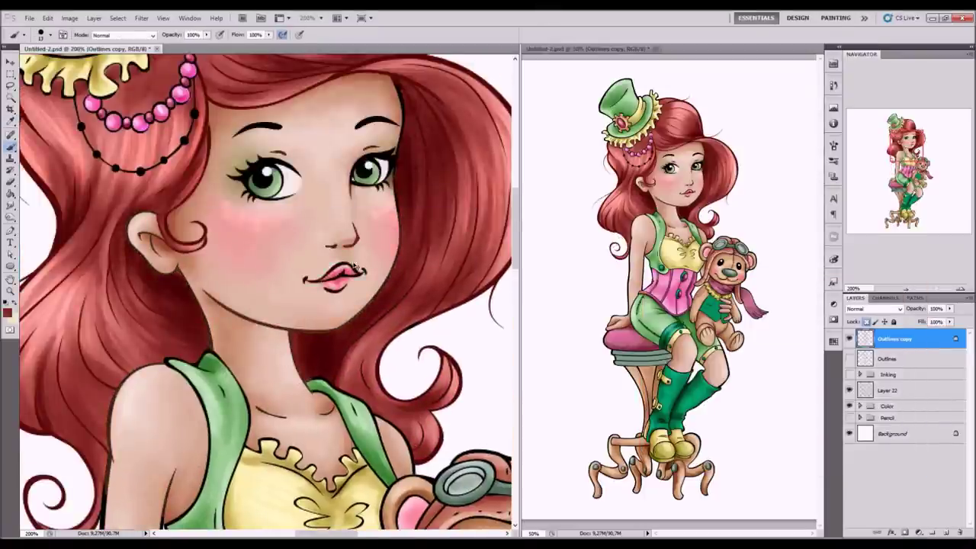
pyautogui.keyDown('alt'); pyautogui.click(424, 141); pyautogui.keyUp('alt')
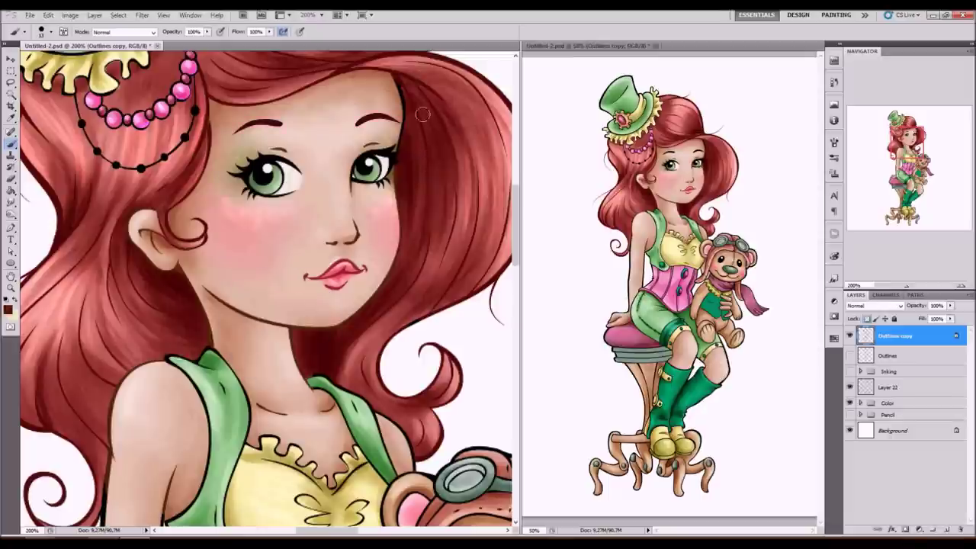
pyautogui.keyDown('alt'); pyautogui.click(280, 174); pyautogui.keyUp('alt')
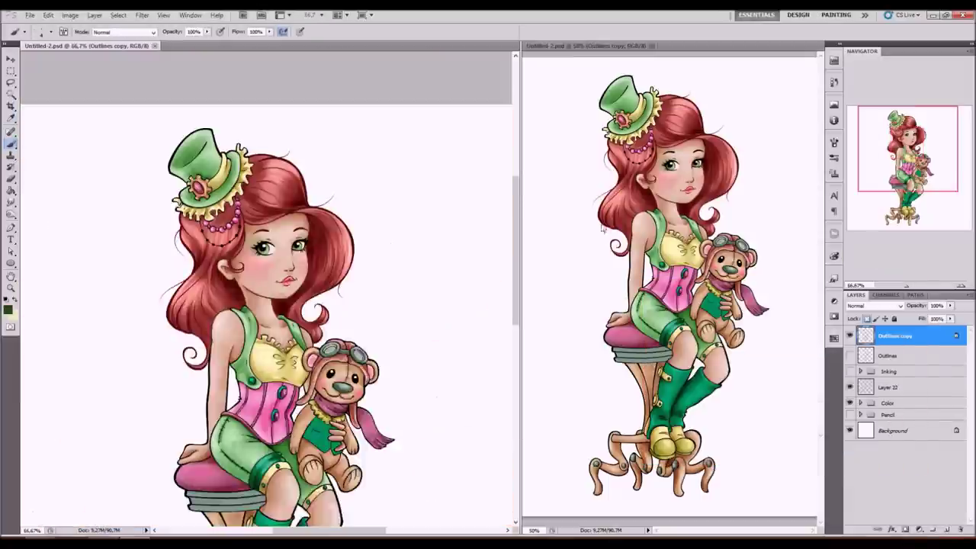
pyautogui.moveTo(380, 169); pyautogui.dragTo(99, 164)
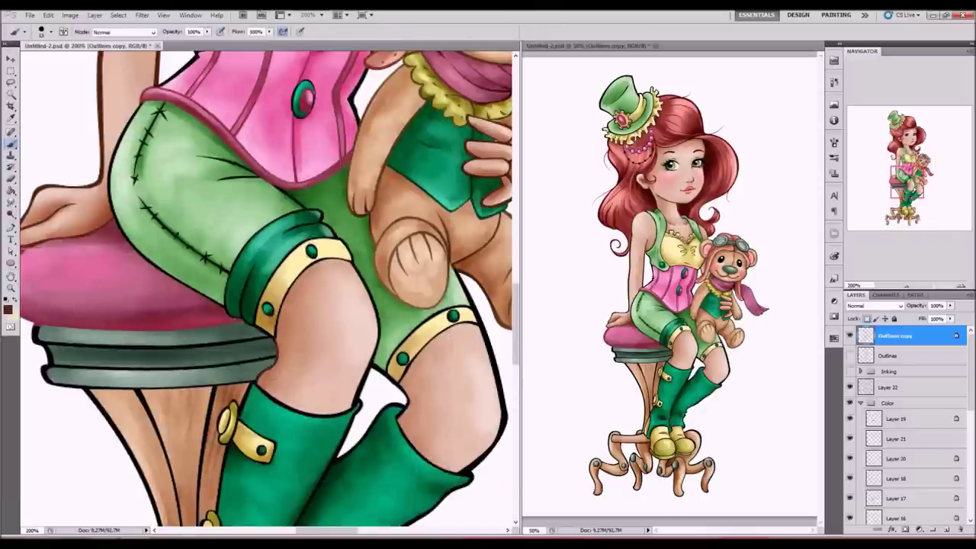
pyautogui.moveTo(401, 414); pyautogui.dragTo(357, 458)
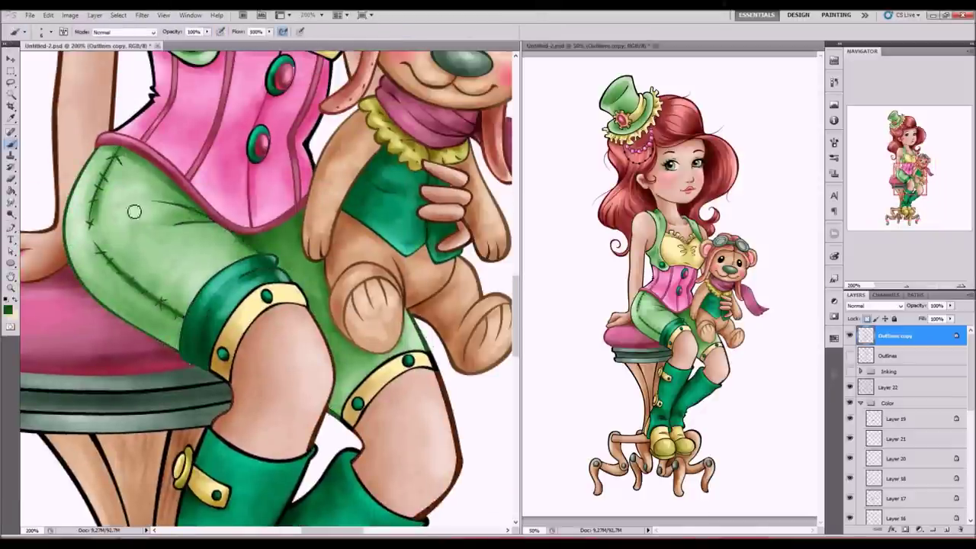
# Step: Adjust zoom and brush size while recolouring outlines around the bear, corset and boots
pyautogui.press('o')
pyautogui.hotkey('ctrl', '-')
pyautogui.rightClick(298, 209)
pyautogui.press('Escape')
pyautogui.click(11, 144)
pyautogui.hotkey('ctrl', '+')
pyautogui.rightClick(305, 208)
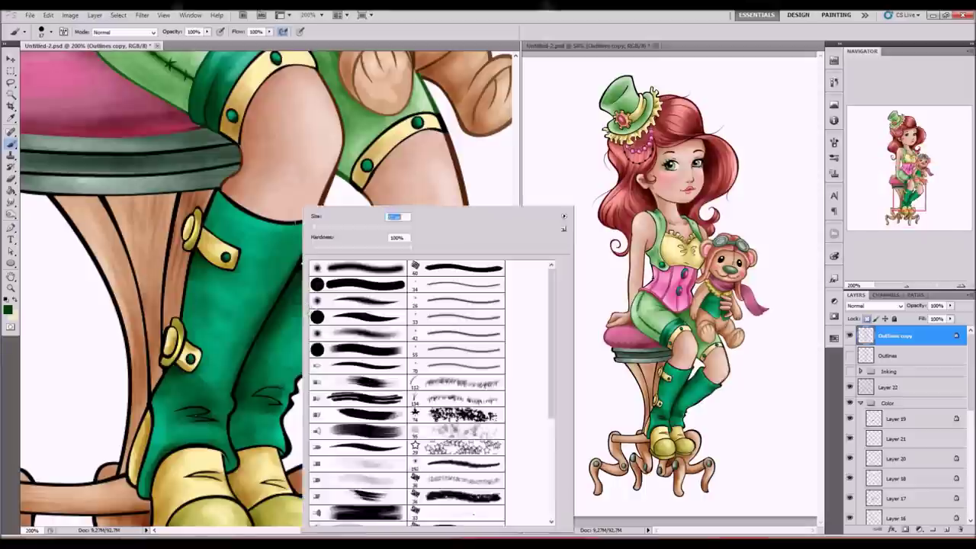
pyautogui.press('Escape')
# Step: Sample brown from the stool and recolour the outlines of the boots and stool feet
pyautogui.moveTo(188, 264)
pyautogui.mouseDown()
pyautogui.moveTo(210, 107)
pyautogui.moveTo(259, 255)
pyautogui.moveTo(244, 174)
pyautogui.mouseUp()
pyautogui.keyDown('alt'); pyautogui.click(202, 244); pyautogui.keyUp('alt')
pyautogui.moveTo(876, 230); pyautogui.dragTo(870, 249)
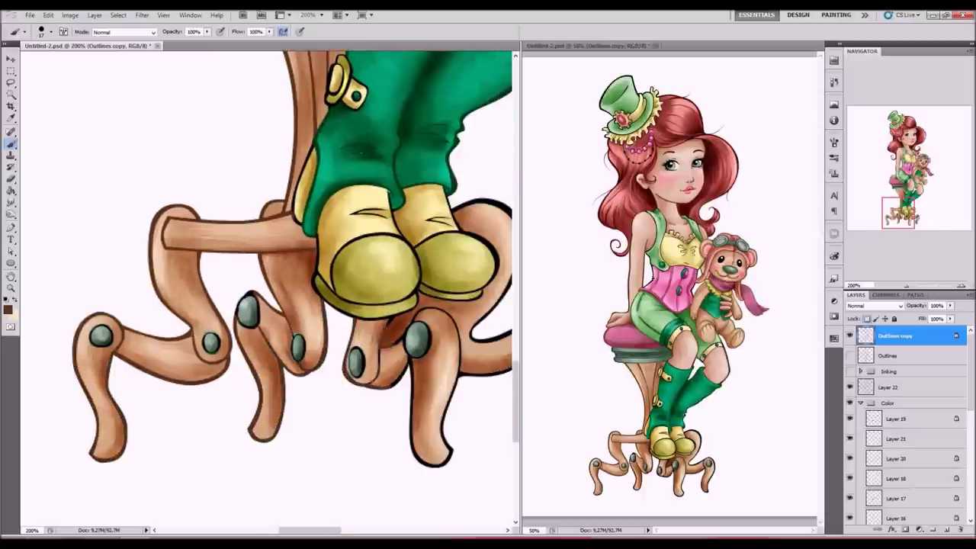
pyautogui.moveTo(900, 213); pyautogui.dragTo(906, 212)
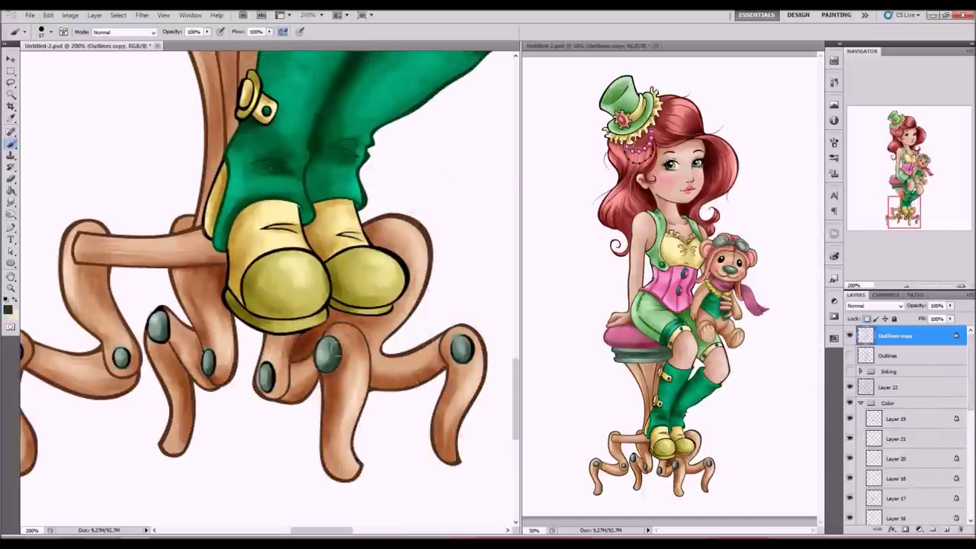
pyautogui.moveTo(904, 212); pyautogui.dragTo(901, 207)
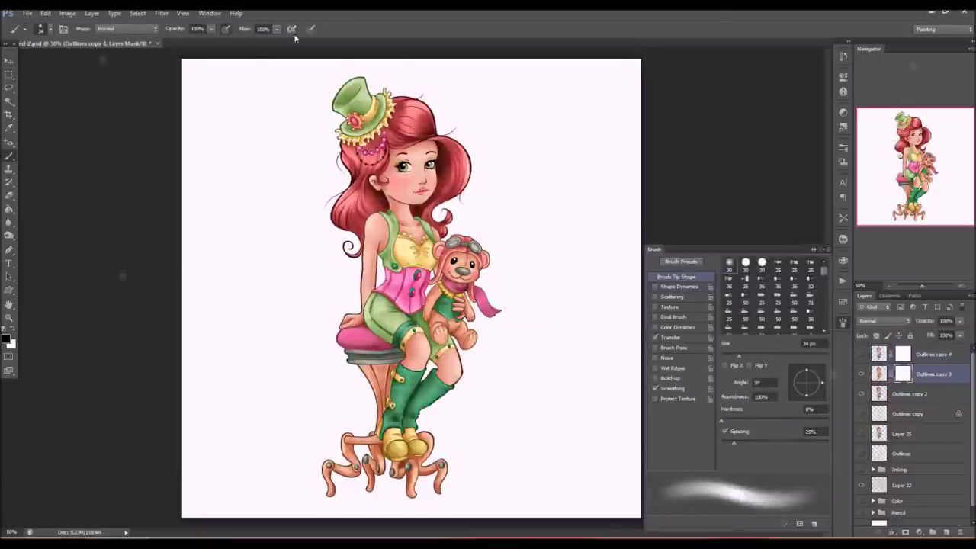
pyautogui.click(291, 29)
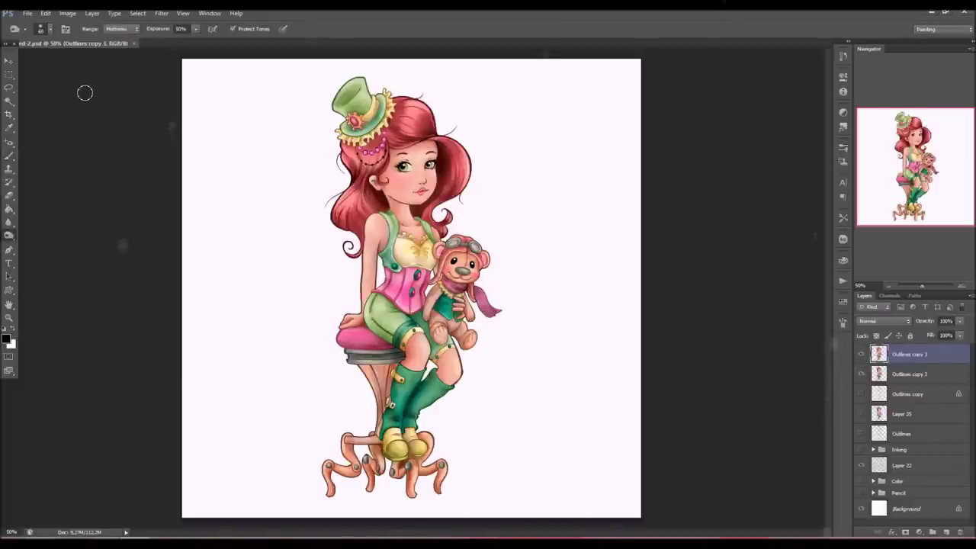
# Step: Mirror the illustration with Image > Image Rotation > Flip Canvas Horizontal
pyautogui.click(67, 12)
pyautogui.click(221, 149)
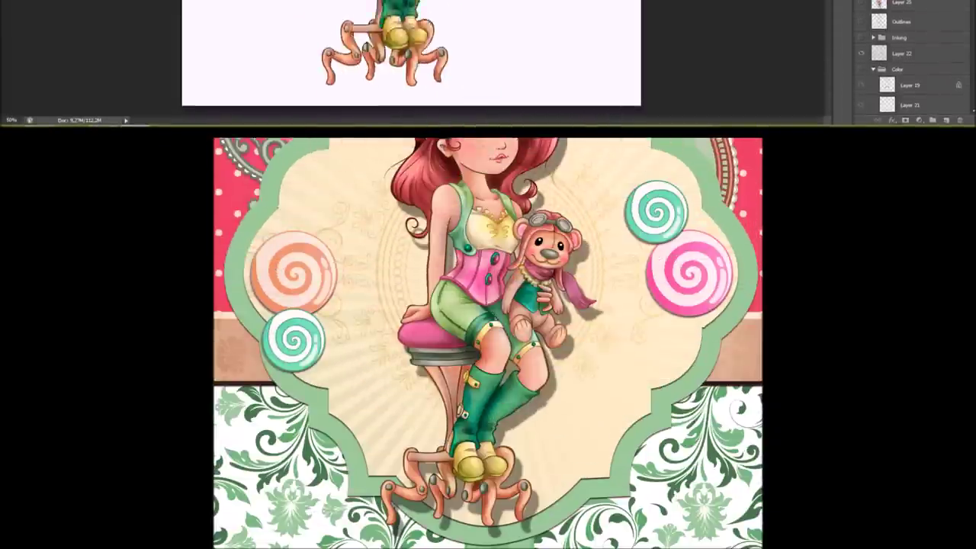